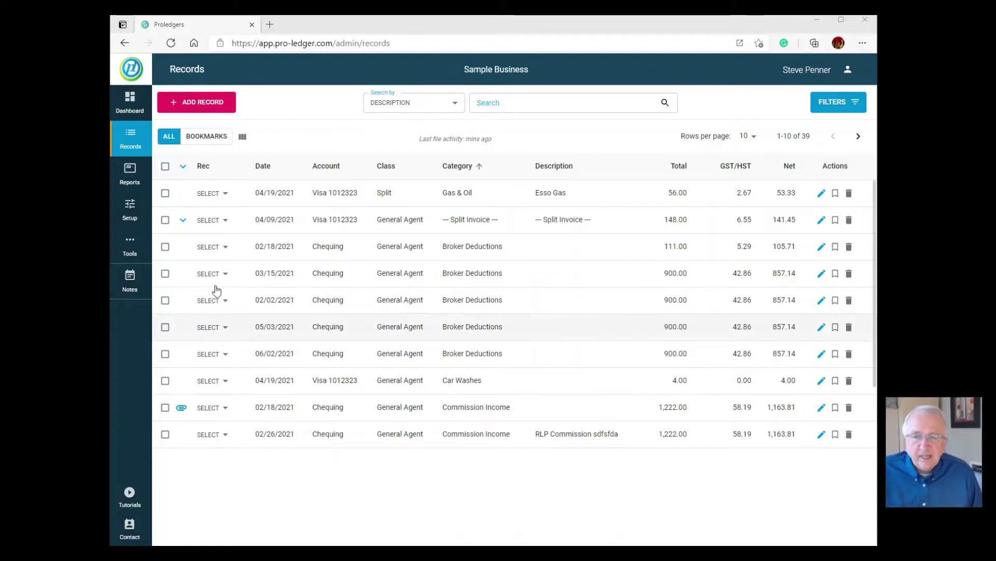
Open the Accounts report and start a new record with the transaction type Transfer.
{"action": "left_click", "coordinate": [130, 175]}
{"action": "left_click", "coordinate": [190, 217]}
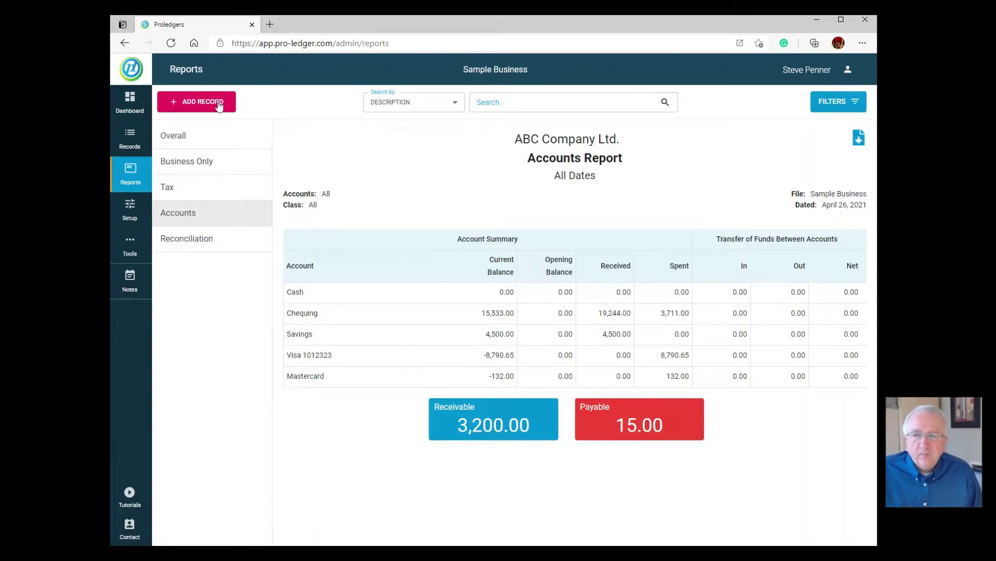
{"action": "left_click", "coordinate": [184, 104]}
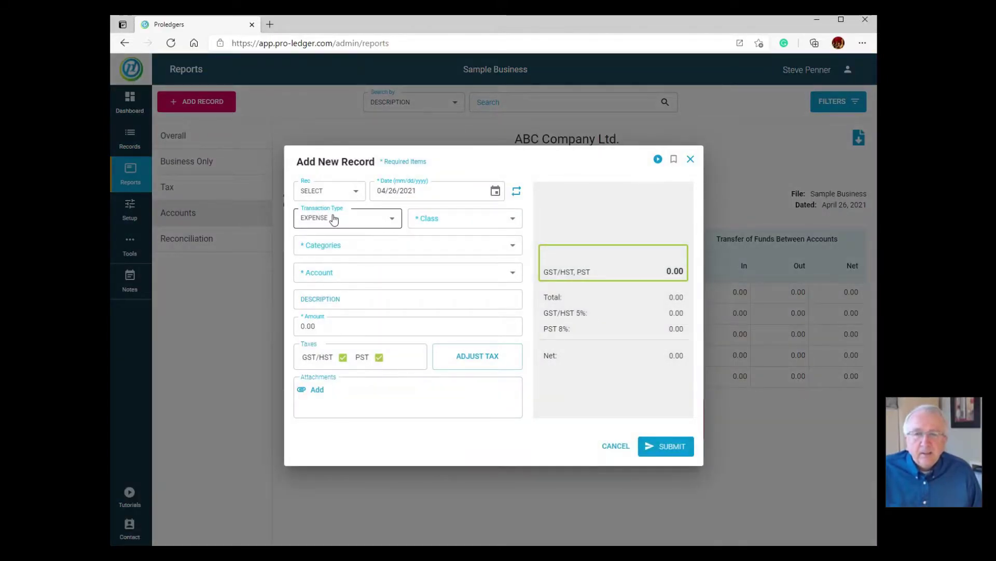
{"action": "left_click", "coordinate": [333, 219]}
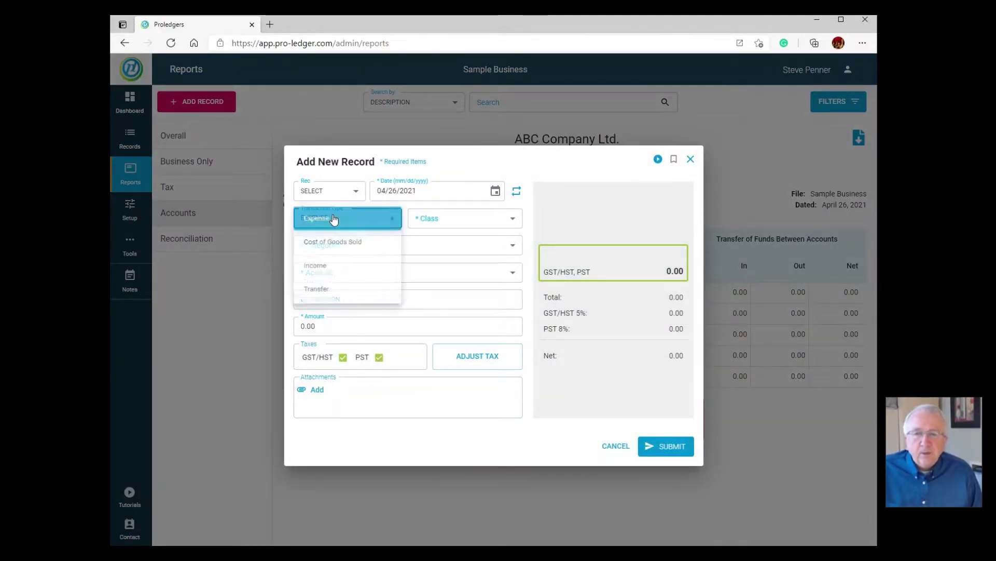
{"action": "left_click", "coordinate": [336, 288]}
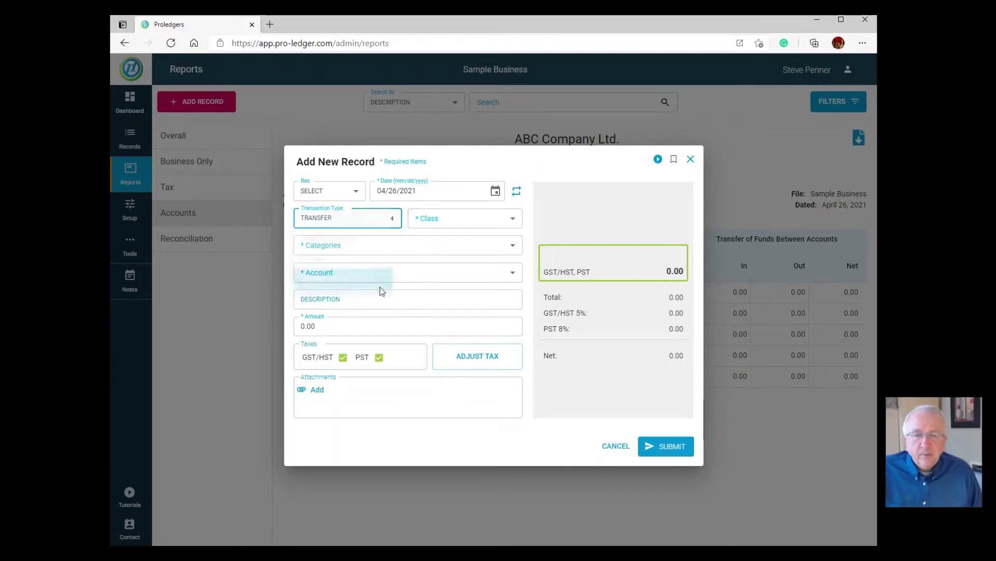
Set the new record's class to General Agent, category to Transfer Out(-) and account to Savings.
{"action": "left_click", "coordinate": [451, 220]}
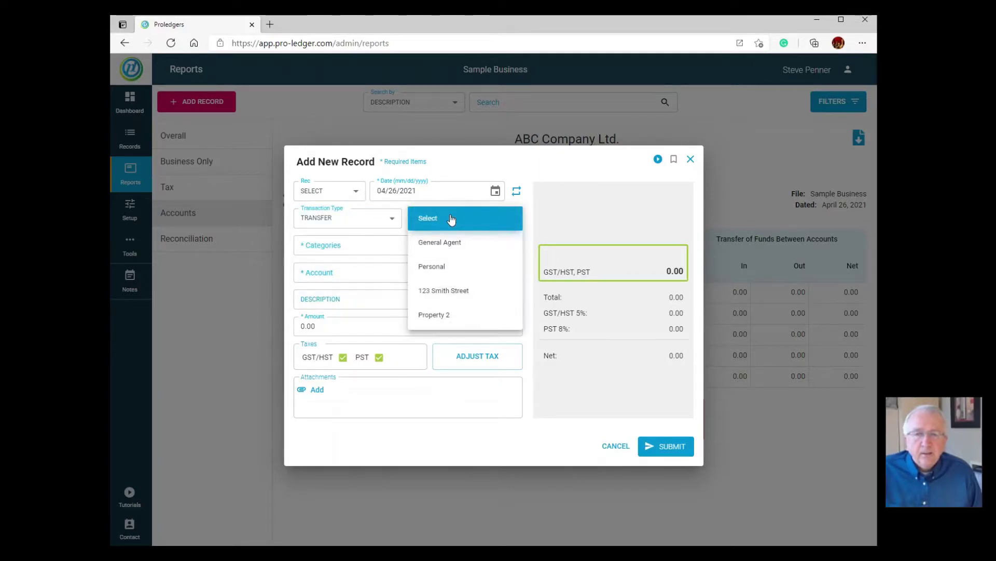
{"action": "left_click", "coordinate": [453, 246]}
{"action": "left_click", "coordinate": [322, 246]}
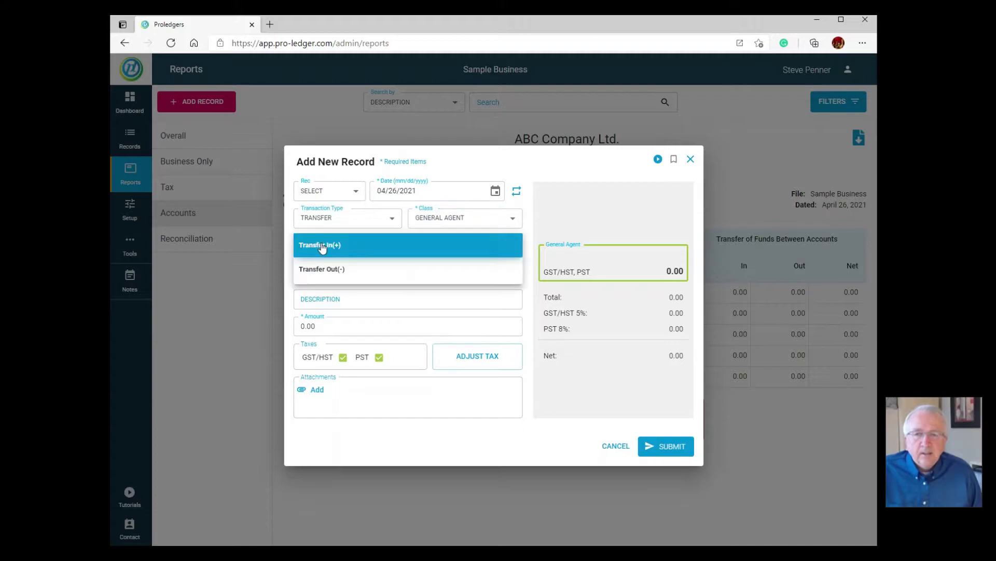
{"action": "left_click", "coordinate": [336, 269]}
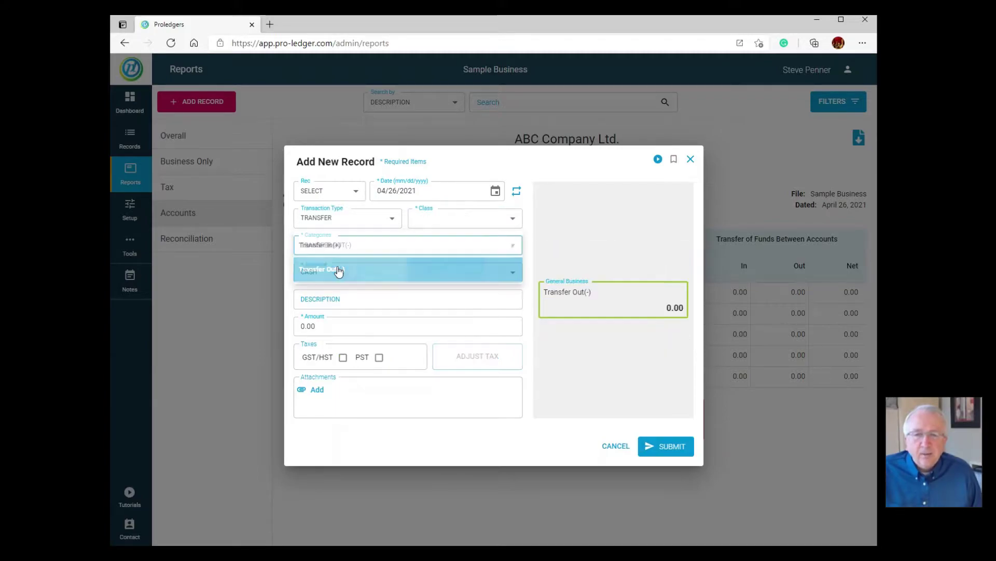
{"action": "left_click", "coordinate": [334, 275]}
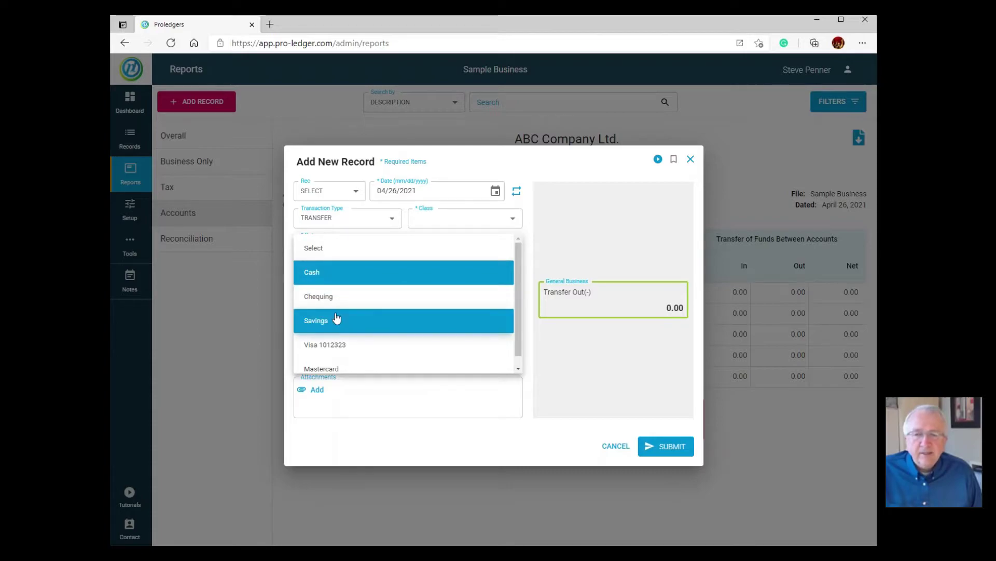
{"action": "left_click", "coordinate": [337, 317]}
Describe the Savings transfer as "ATM withdrawal" with an amount of 500.00, submit it and close the record form.
{"action": "left_click", "coordinate": [335, 307]}
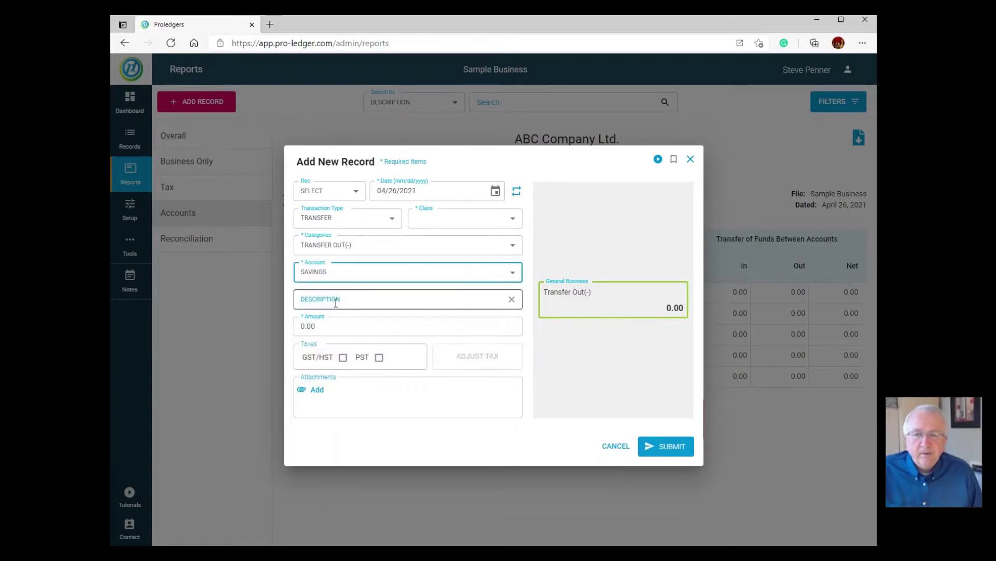
{"action": "type", "text": "ATM"}
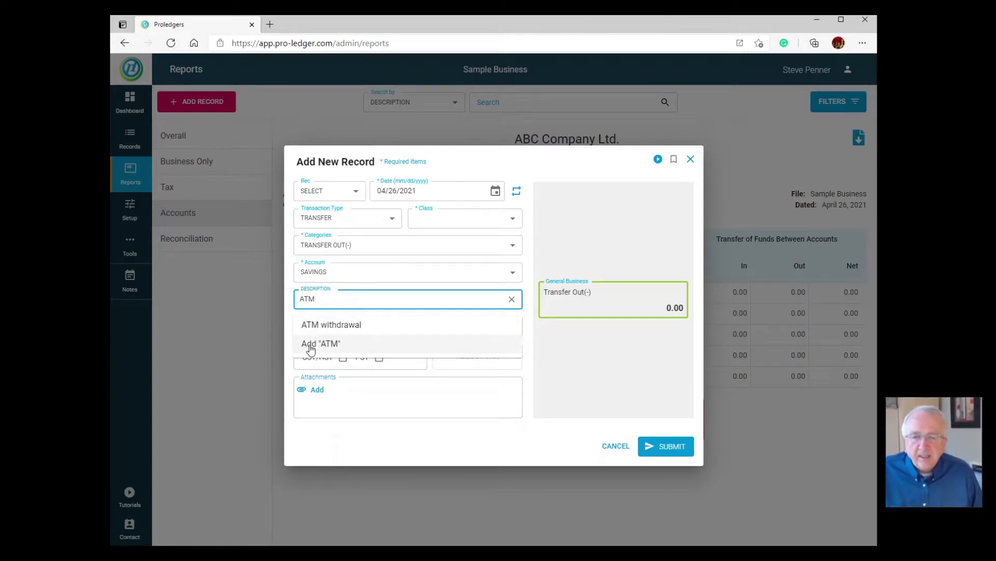
{"action": "left_click", "coordinate": [311, 326]}
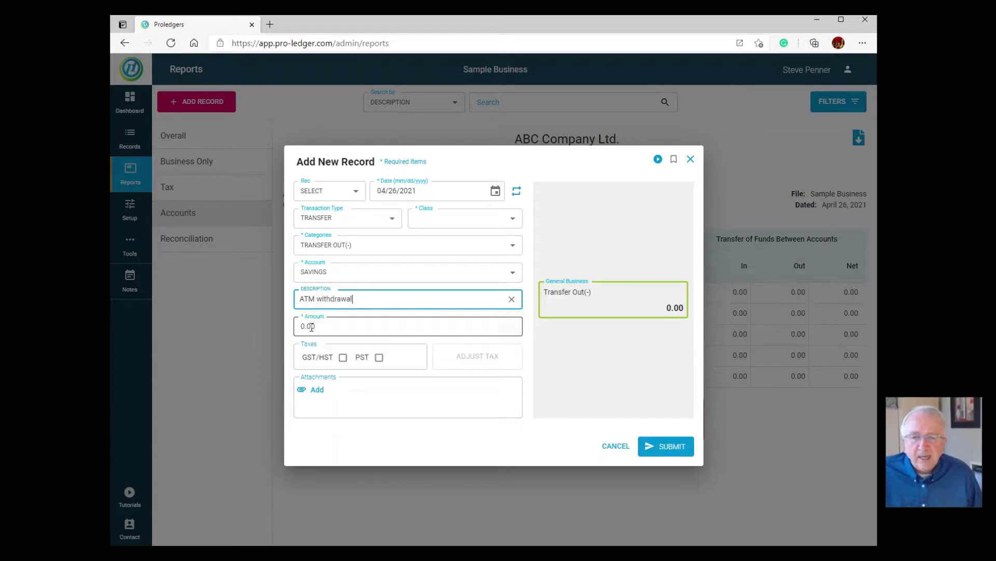
{"action": "left_click", "coordinate": [325, 326]}
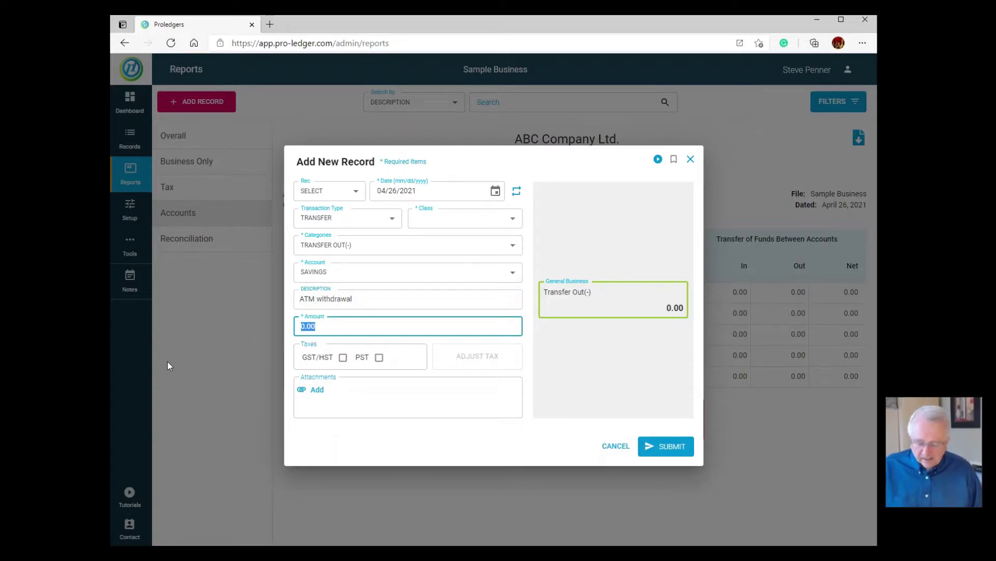
{"action": "type", "text": "50"}
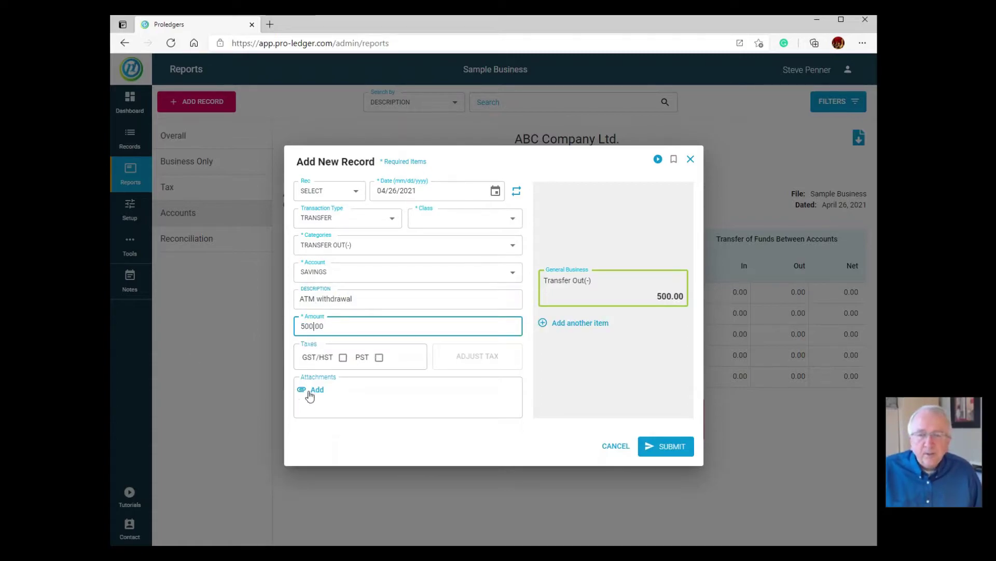
{"action": "type", "text": "0"}
{"action": "left_click", "coordinate": [344, 424]}
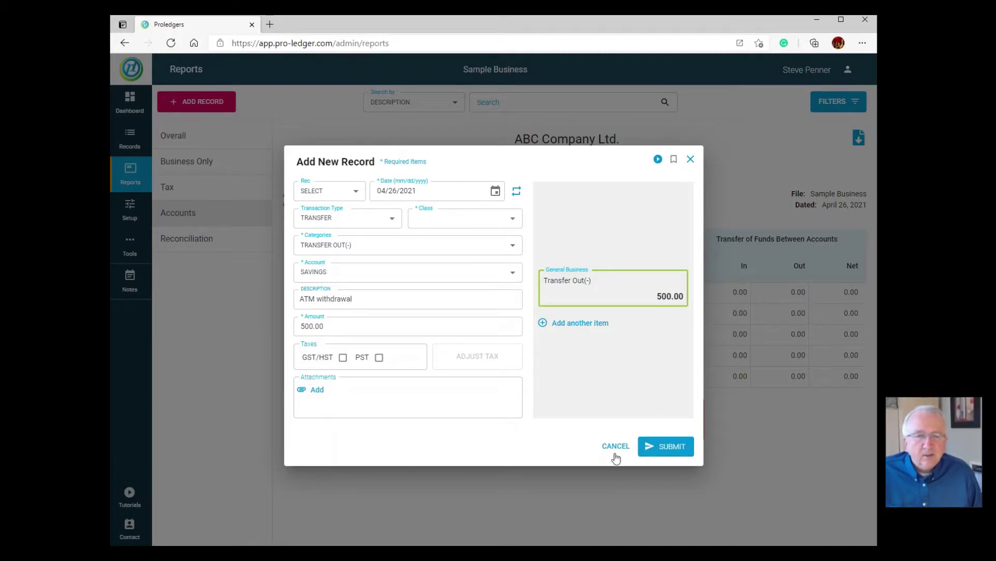
{"action": "left_click", "coordinate": [669, 455]}
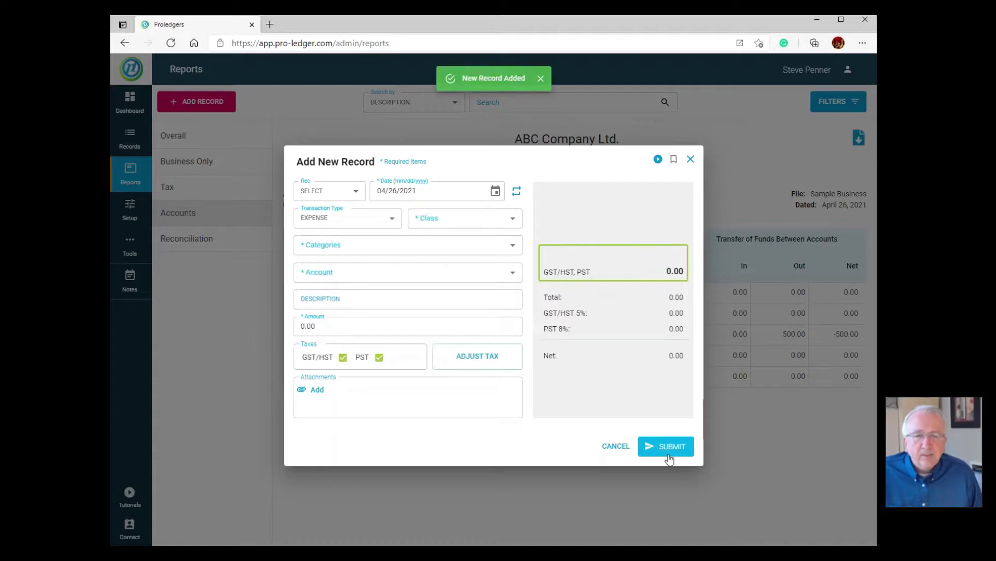
{"action": "left_click", "coordinate": [692, 159]}
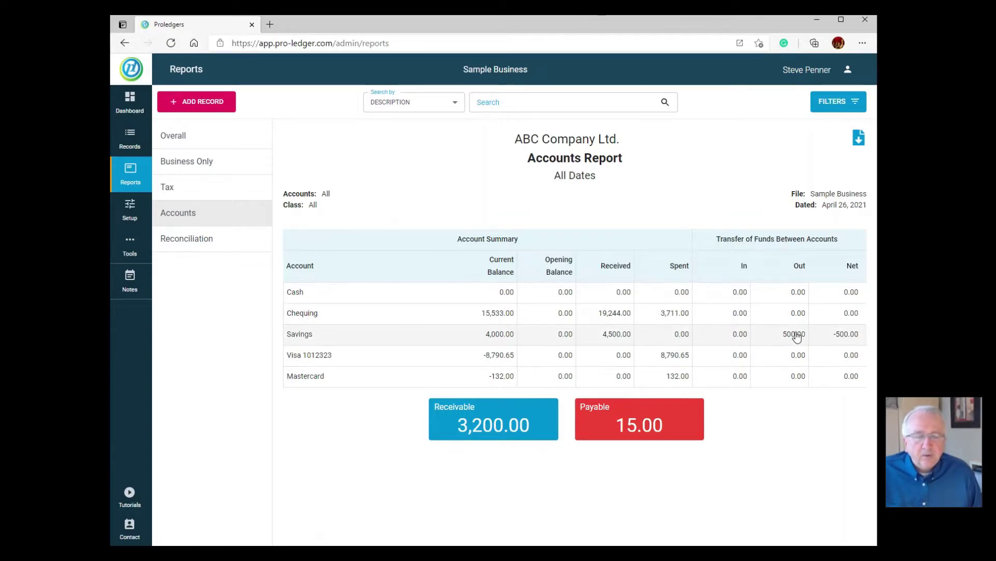
Check the ATM withdrawal entry on the second page of the records list and return to the Accounts report.
{"action": "left_click", "coordinate": [130, 140]}
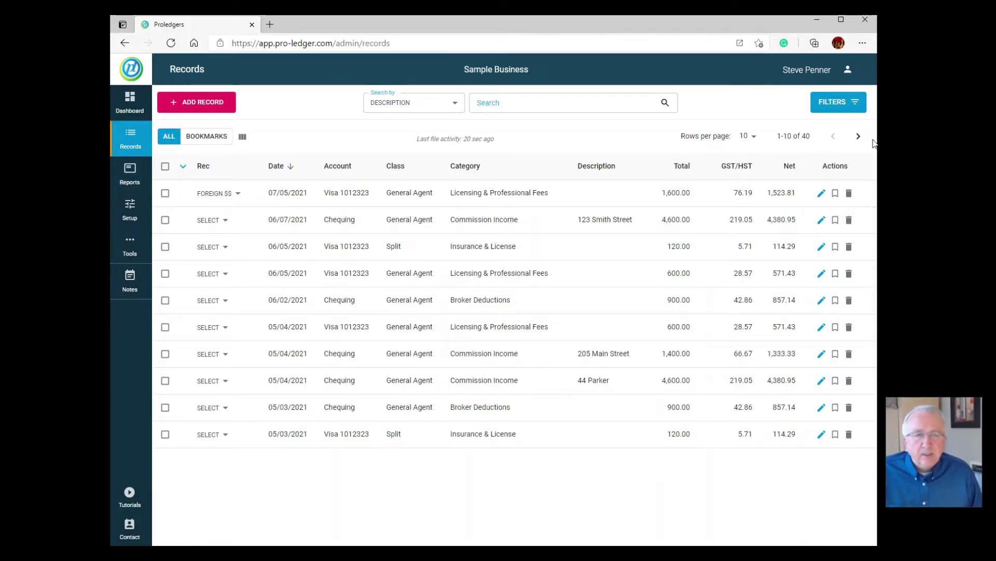
{"action": "left_click", "coordinate": [859, 136]}
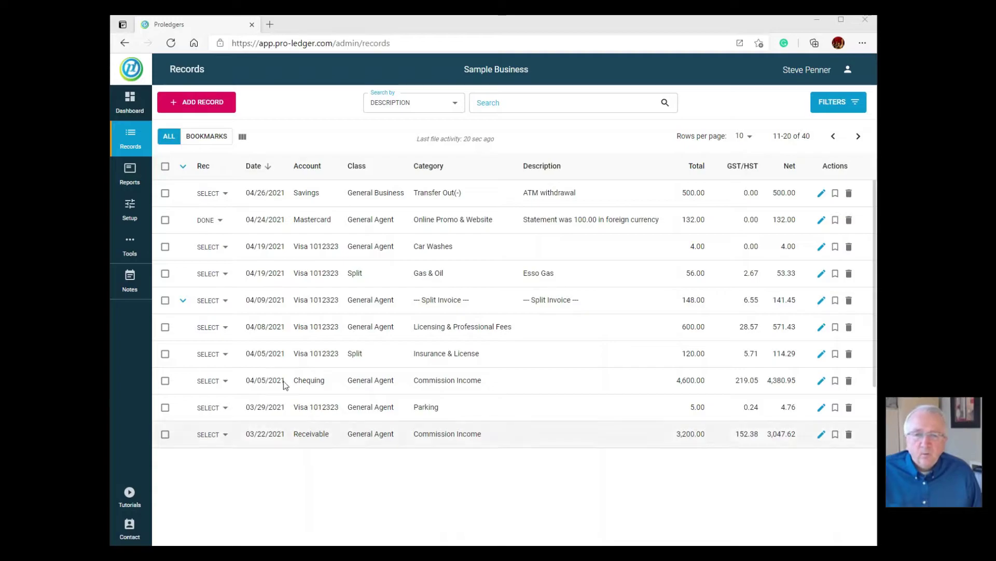
{"action": "left_click", "coordinate": [128, 174]}
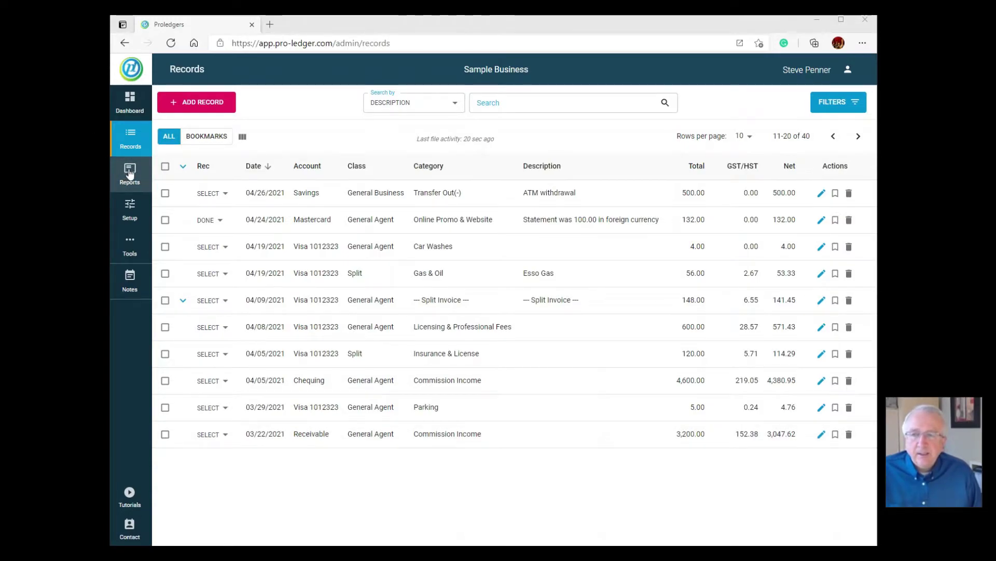
{"action": "left_click", "coordinate": [188, 210]}
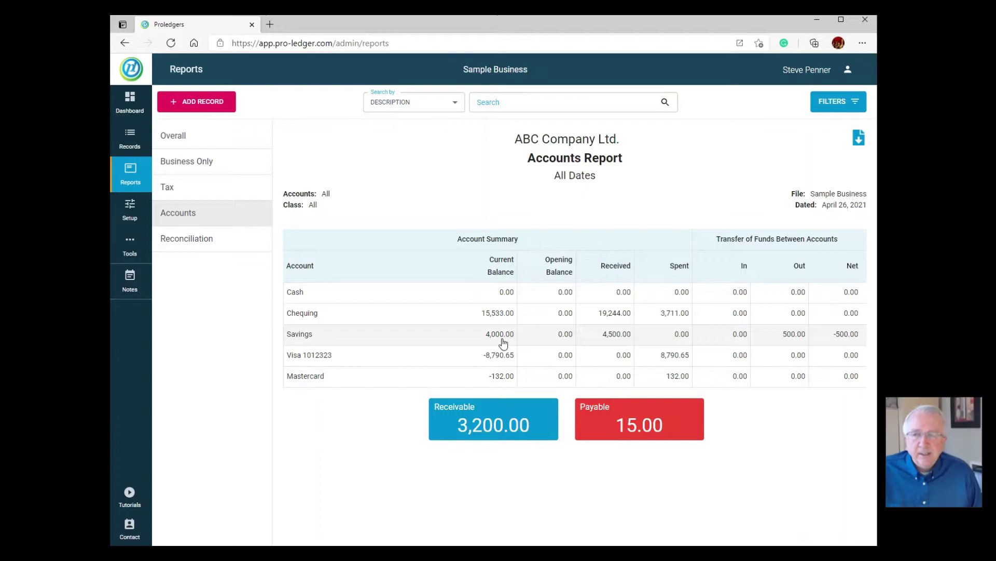
Start a new Transfer record with the category Transfer Out(-) and the account Chequing.
{"action": "left_click", "coordinate": [185, 103]}
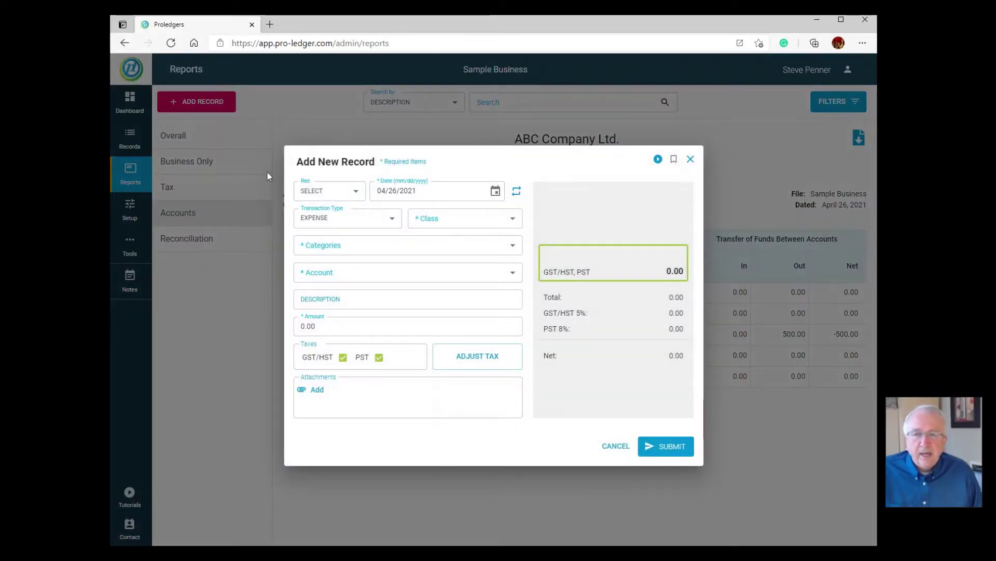
{"action": "left_click", "coordinate": [349, 222]}
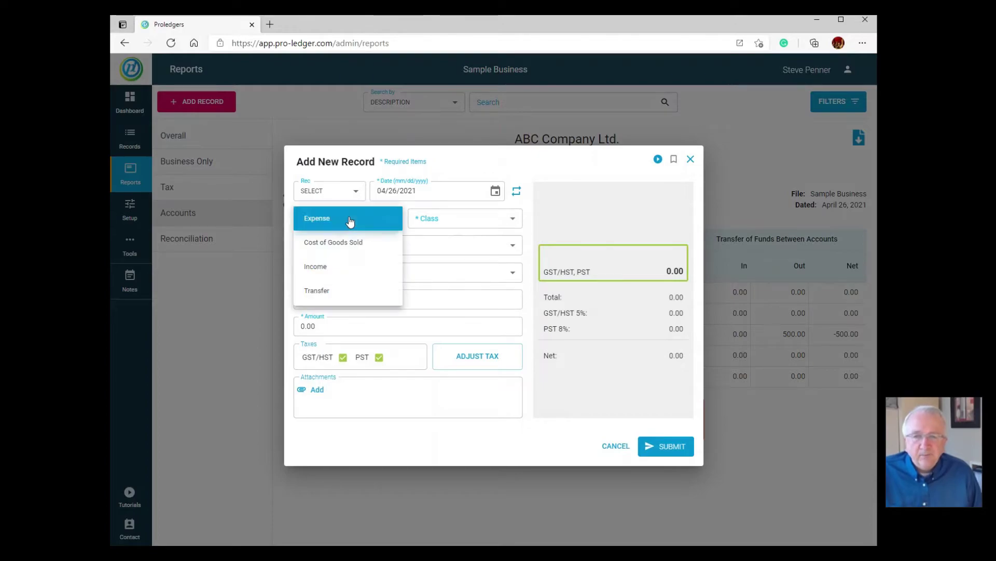
{"action": "left_click", "coordinate": [340, 294]}
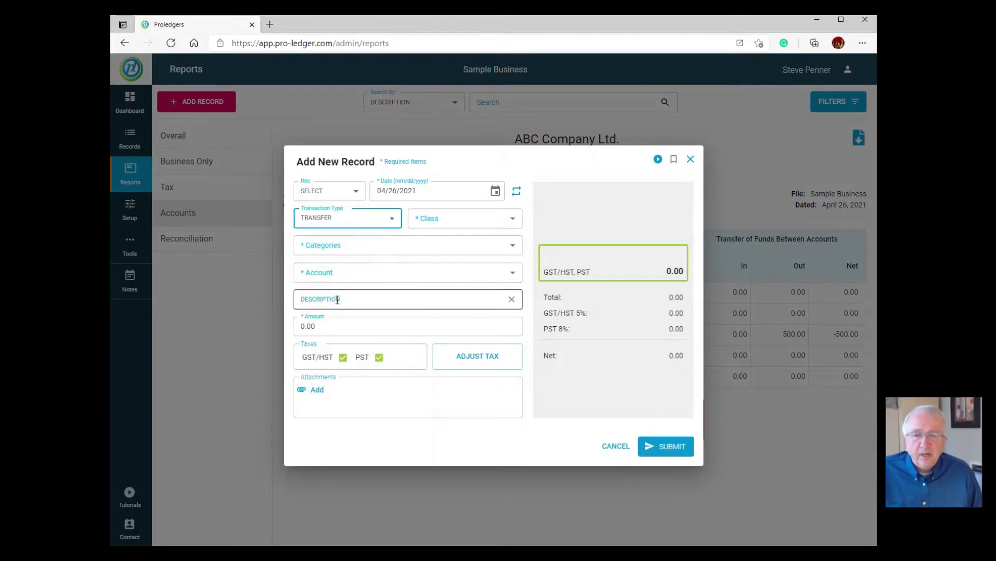
{"action": "left_click", "coordinate": [351, 247]}
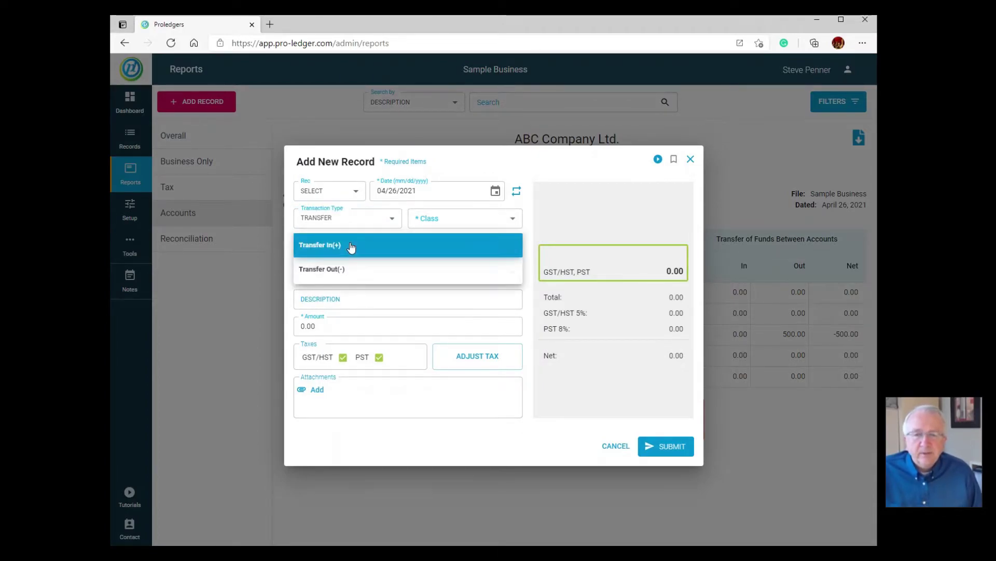
{"action": "left_click", "coordinate": [347, 270]}
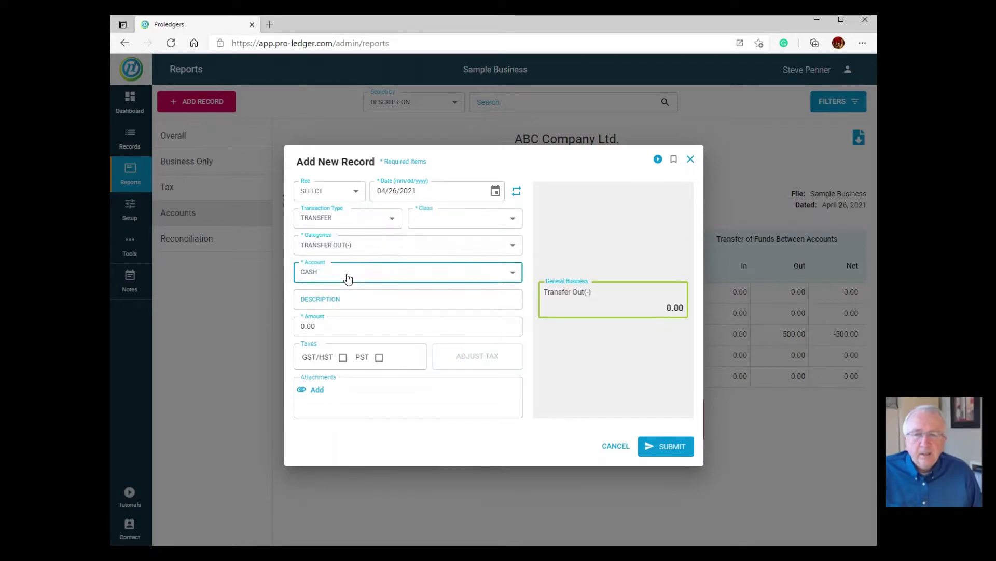
{"action": "left_click", "coordinate": [347, 279]}
{"action": "left_click", "coordinate": [345, 295]}
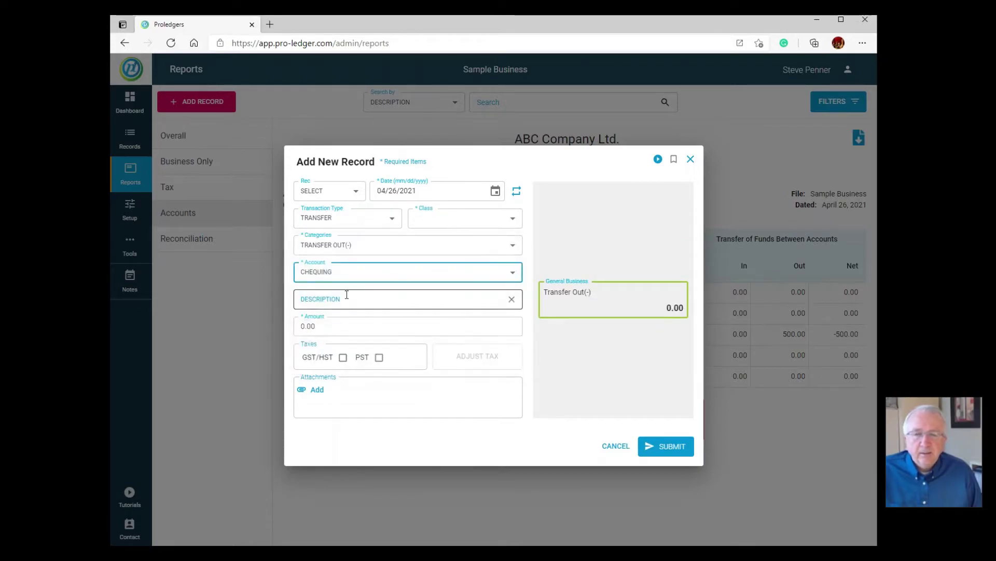
Enter the description "TRANSFER of Funds" and an amount of 1,000.00 for the Chequing transfer.
{"action": "left_click", "coordinate": [338, 299]}
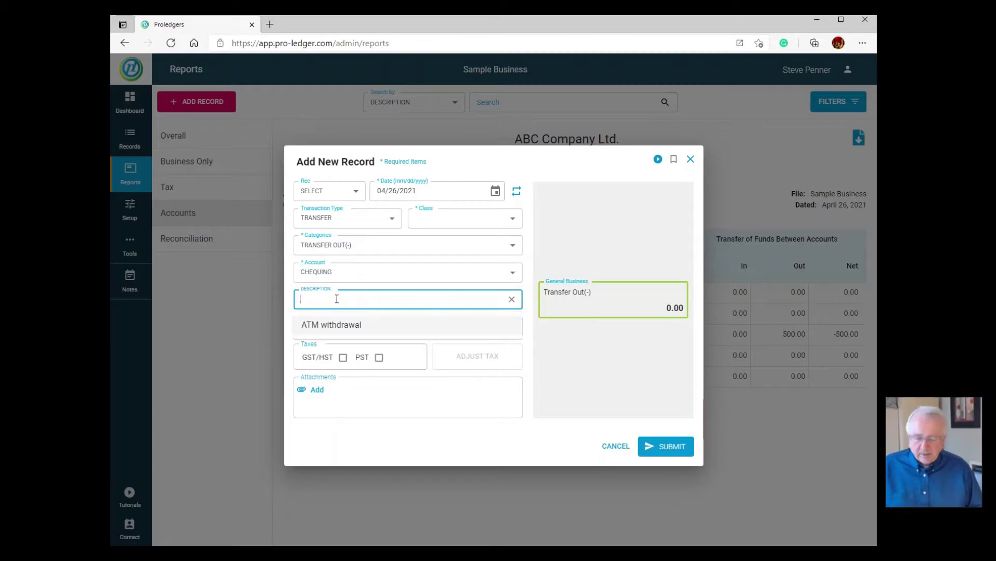
{"action": "type", "text": "TRANSFER"}
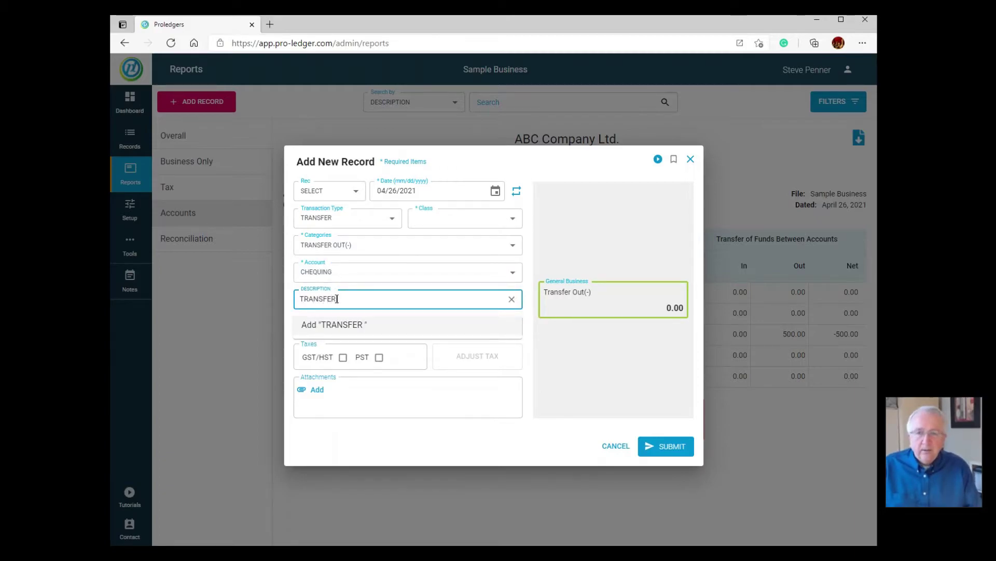
{"action": "type", "text": " of Funds"}
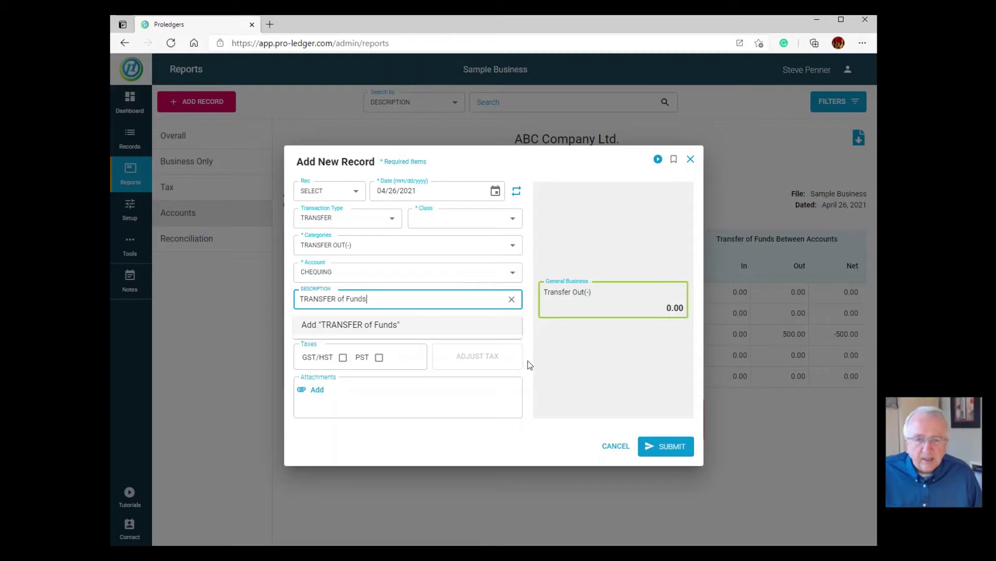
{"action": "key", "text": "Tab"}
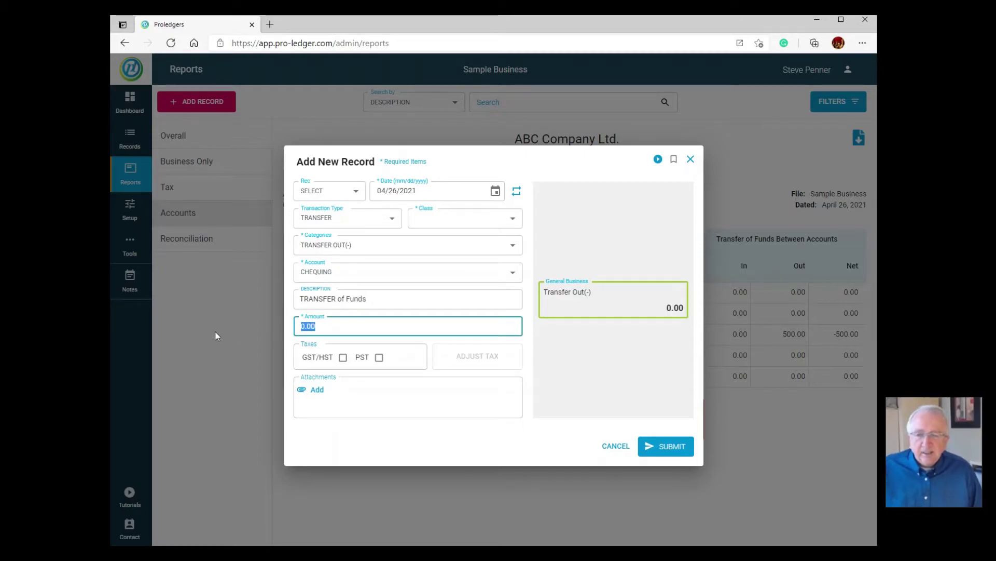
{"action": "type", "text": "1,00"}
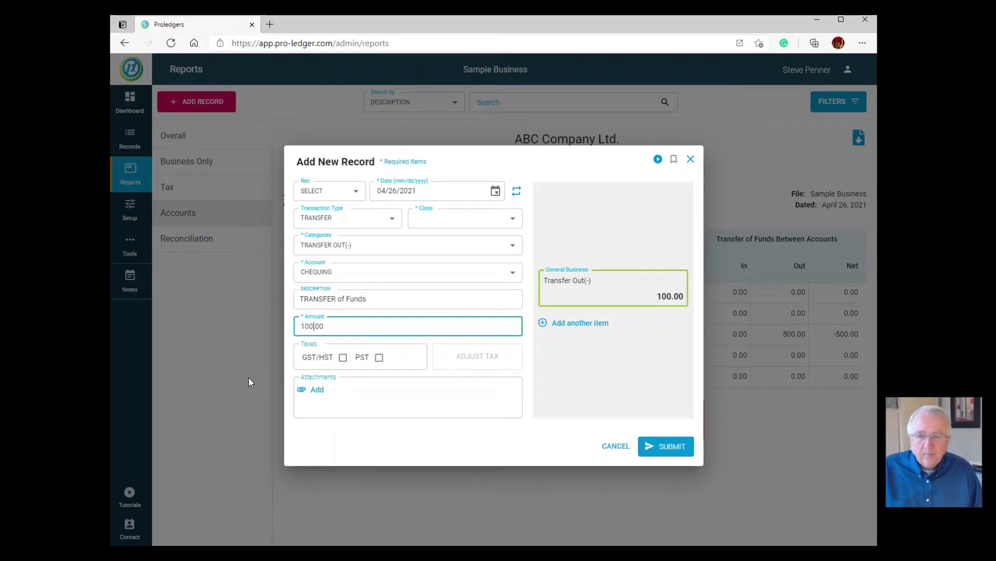
{"action": "type", "text": "0"}
{"action": "left_click", "coordinate": [380, 440]}
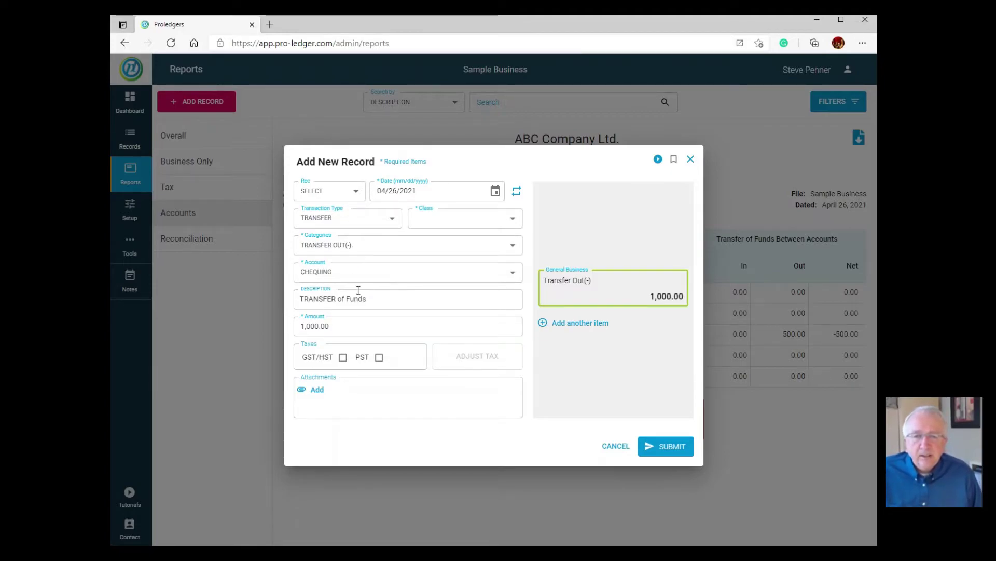
Add a second Transfer item to the record with category Transfer In(+), account Savings and an amount of 1,000.00.
{"action": "left_click", "coordinate": [573, 323]}
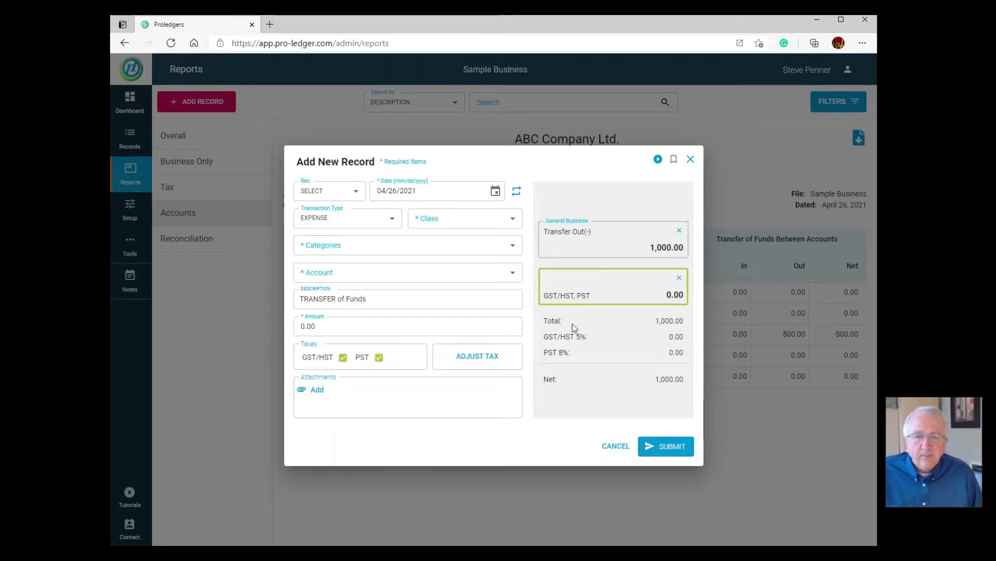
{"action": "left_click", "coordinate": [374, 218]}
{"action": "left_click", "coordinate": [332, 290]}
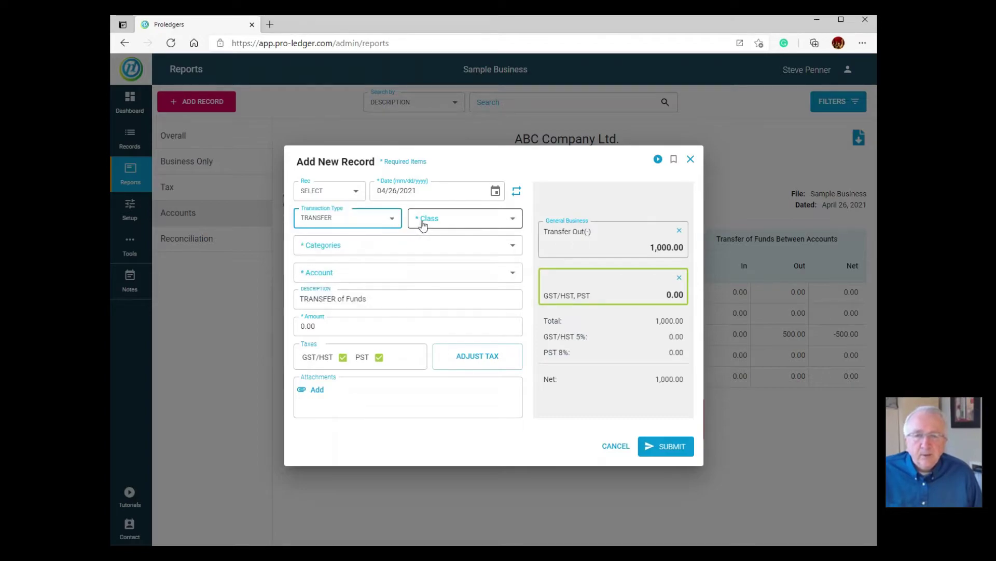
{"action": "left_click", "coordinate": [423, 222]}
{"action": "left_click", "coordinate": [432, 243]}
{"action": "left_click", "coordinate": [329, 248]}
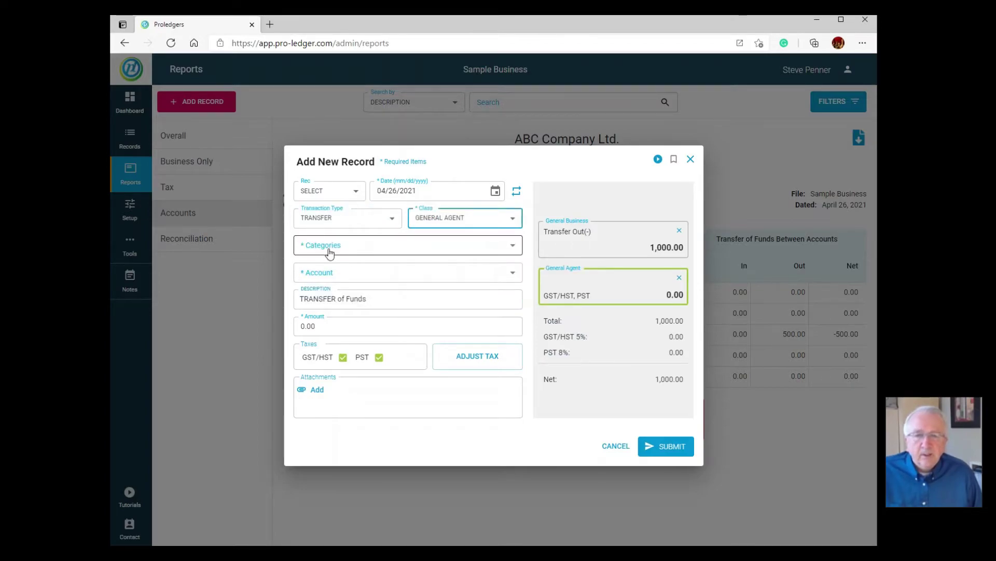
{"action": "left_click", "coordinate": [329, 251]}
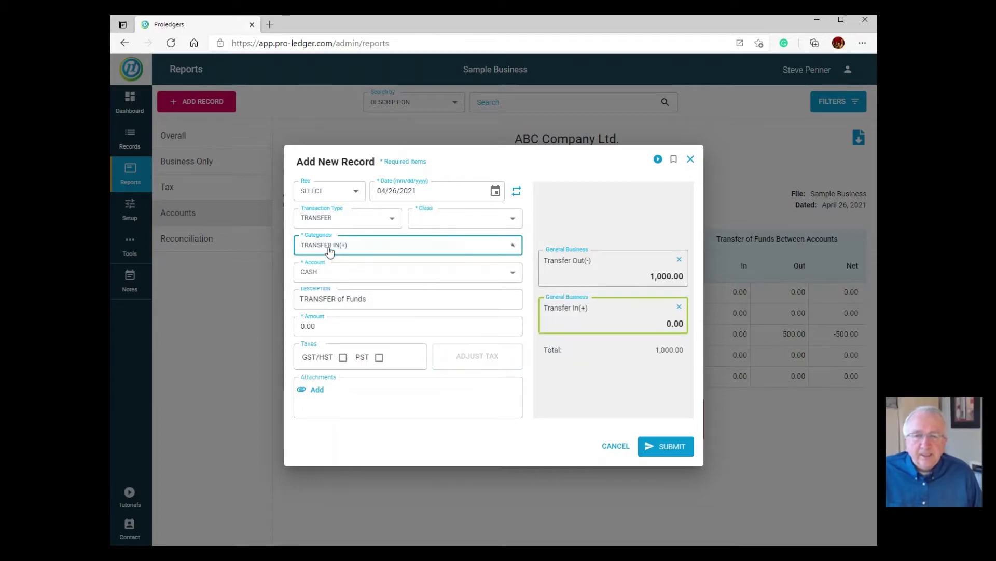
{"action": "left_click", "coordinate": [333, 273]}
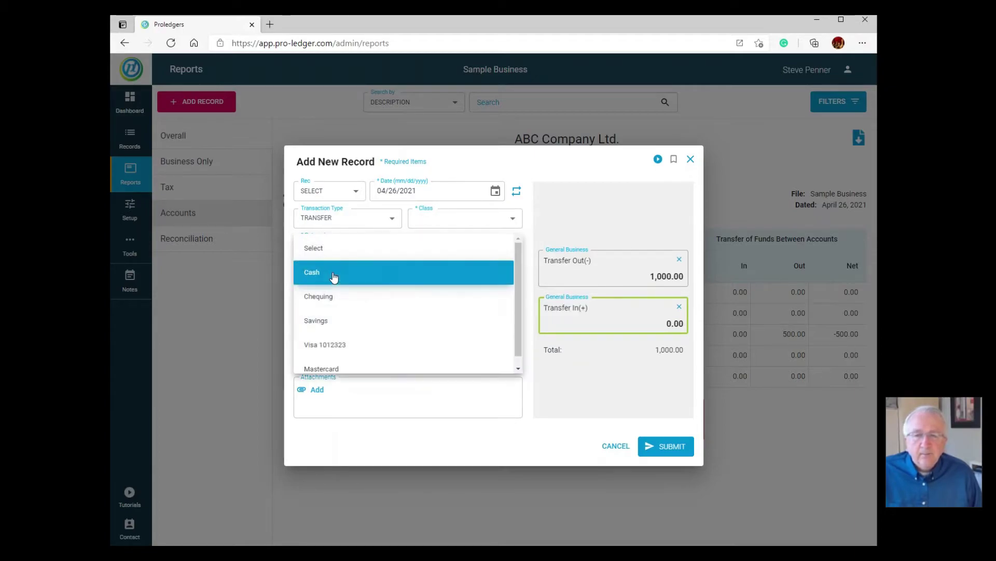
{"action": "left_click", "coordinate": [333, 320]}
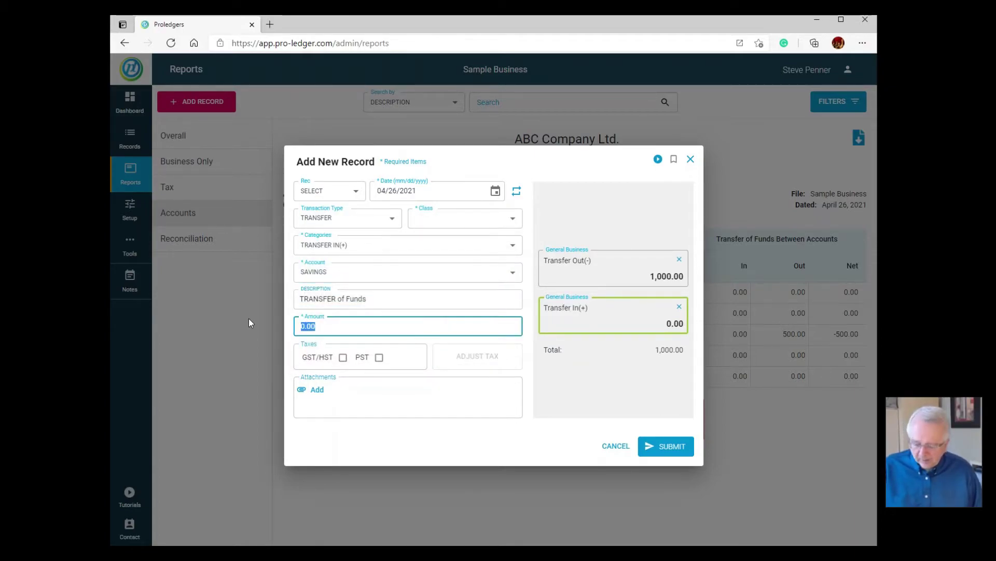
{"action": "type", "text": "1000"}
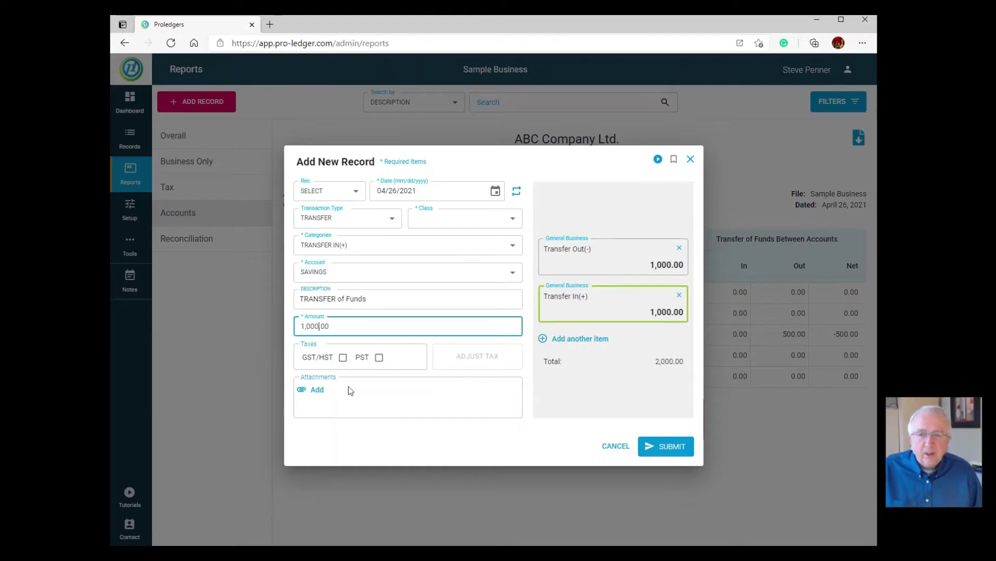
{"action": "left_click", "coordinate": [403, 430]}
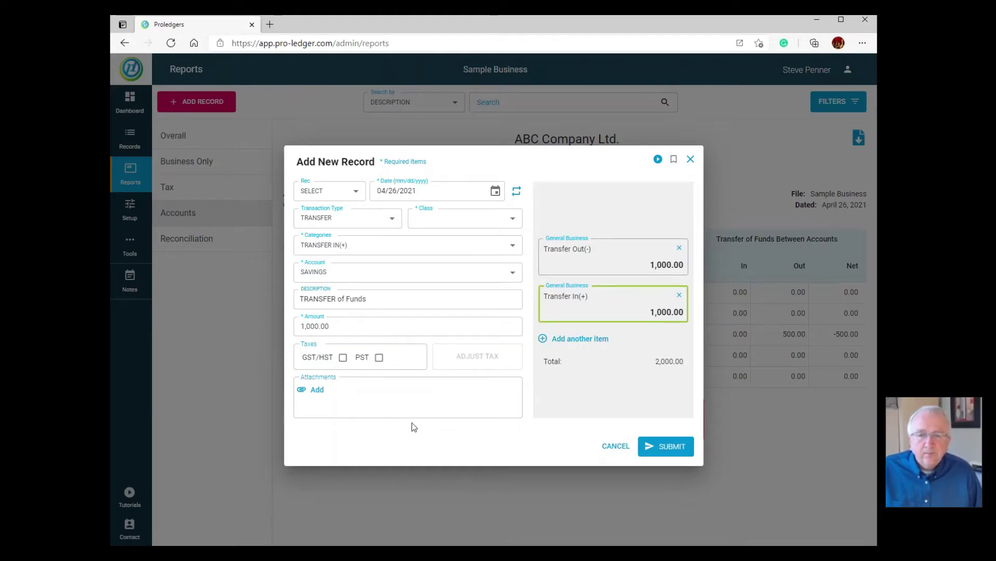
Review both items of the Chequing-to-Savings transfer, submit the record and close the form.
{"action": "left_click", "coordinate": [570, 251]}
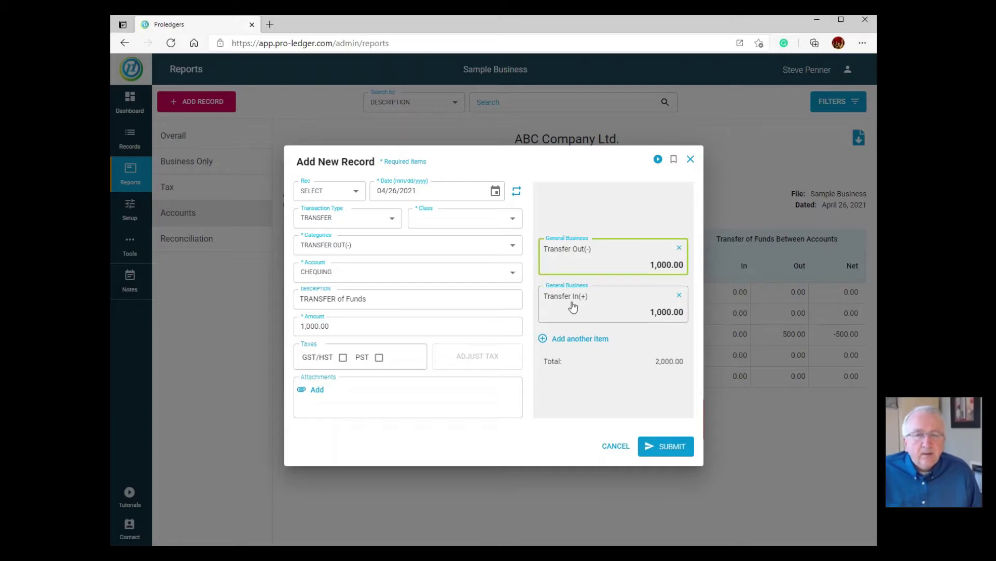
{"action": "left_click", "coordinate": [573, 307]}
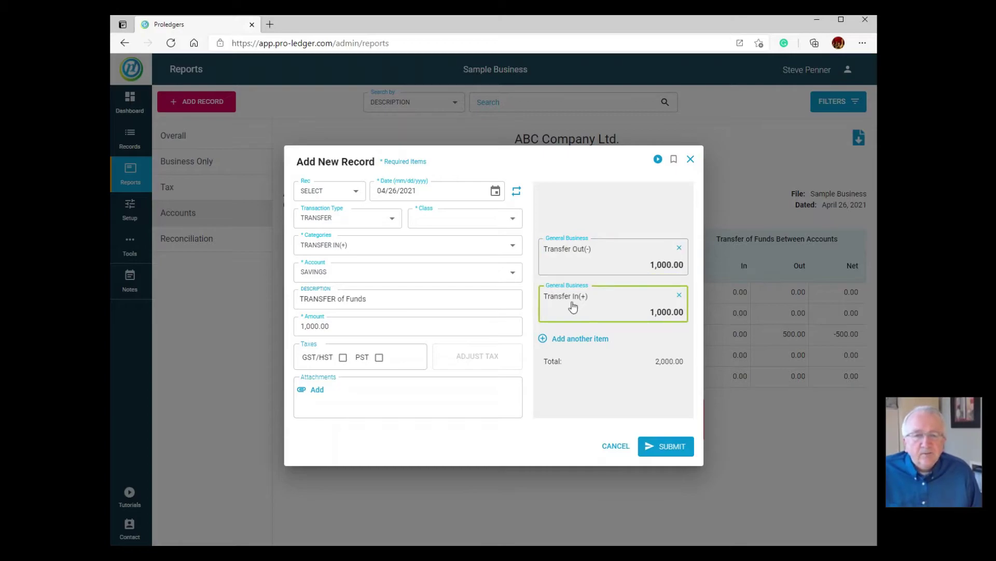
{"action": "left_click", "coordinate": [672, 451]}
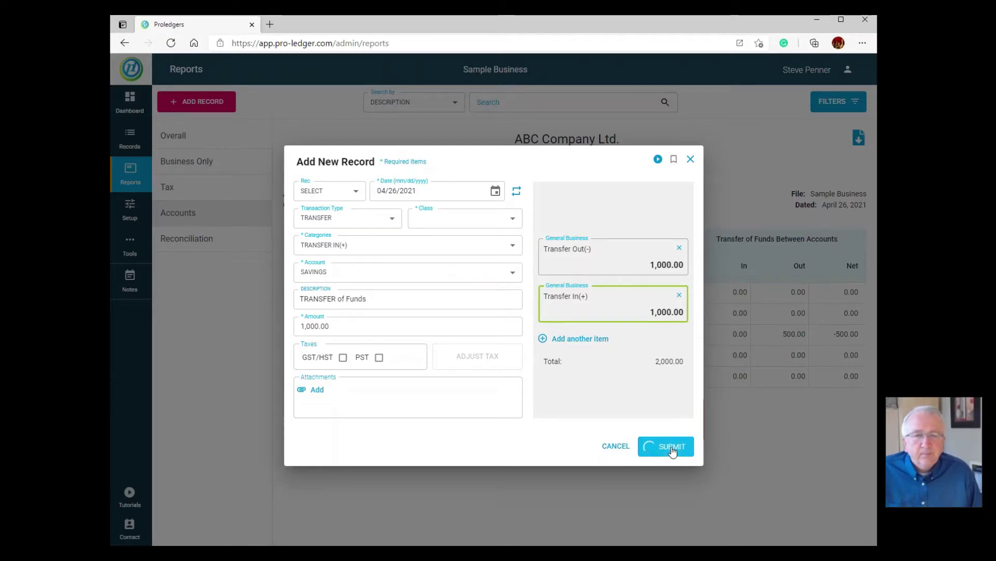
{"action": "left_click", "coordinate": [689, 159]}
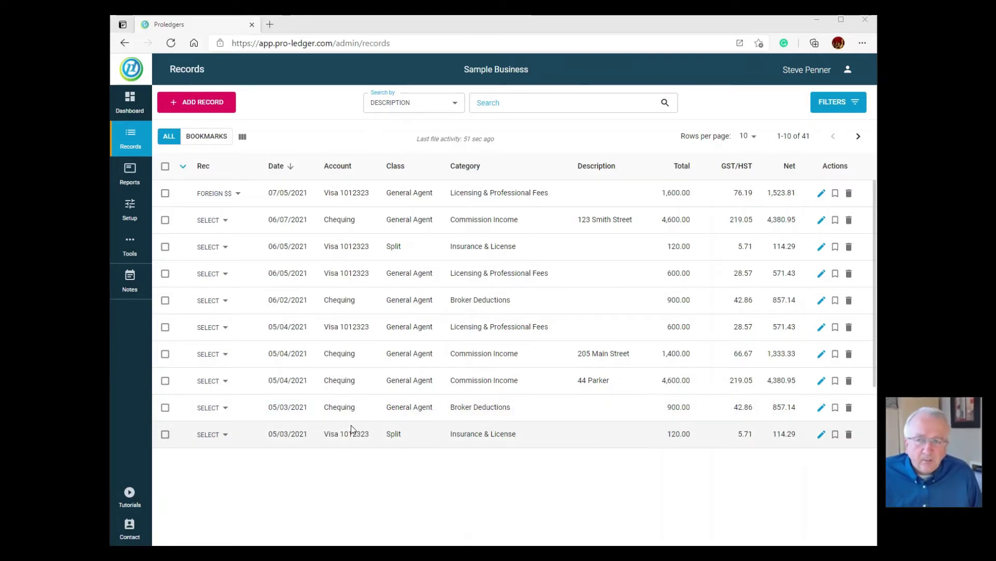
Start a new Transfer record with the category Transfer Out(-) and the account Chequing.
{"action": "left_click", "coordinate": [211, 101]}
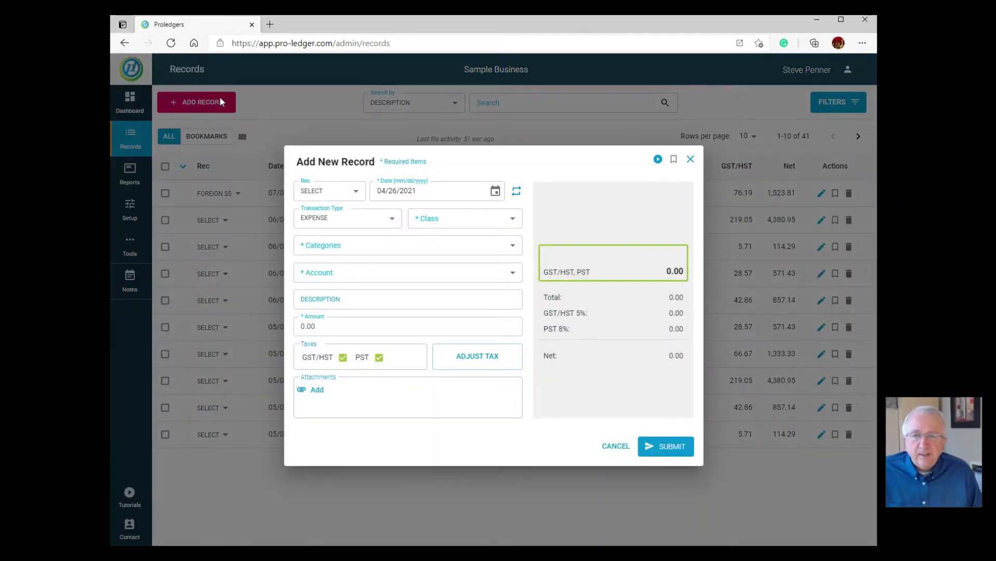
{"action": "left_click", "coordinate": [338, 223]}
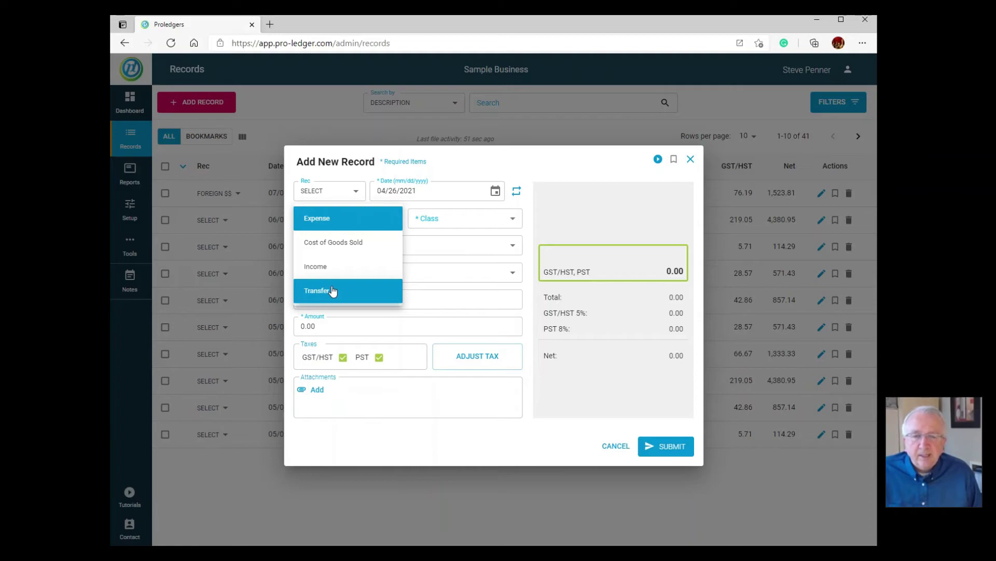
{"action": "left_click", "coordinate": [333, 291]}
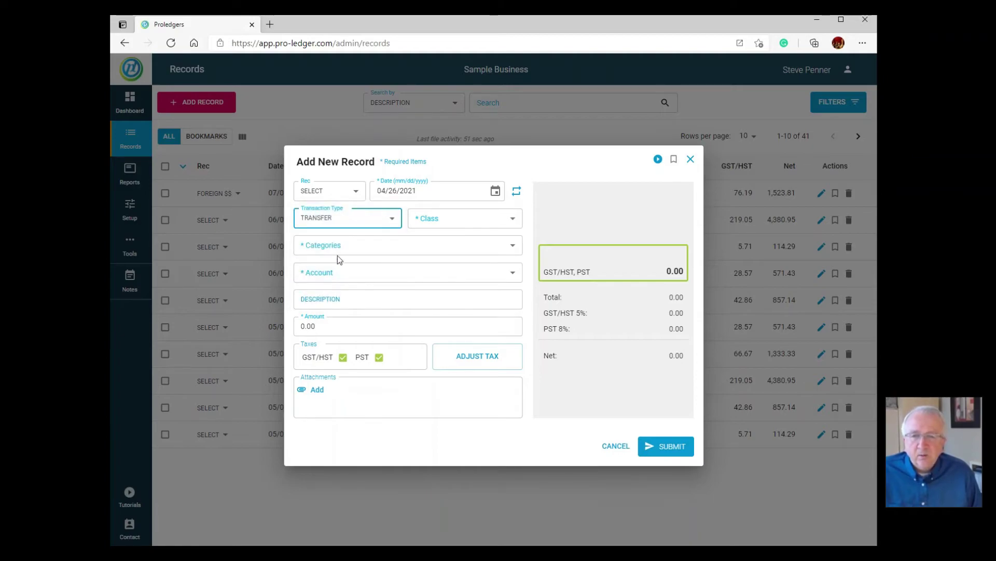
{"action": "left_click", "coordinate": [337, 249]}
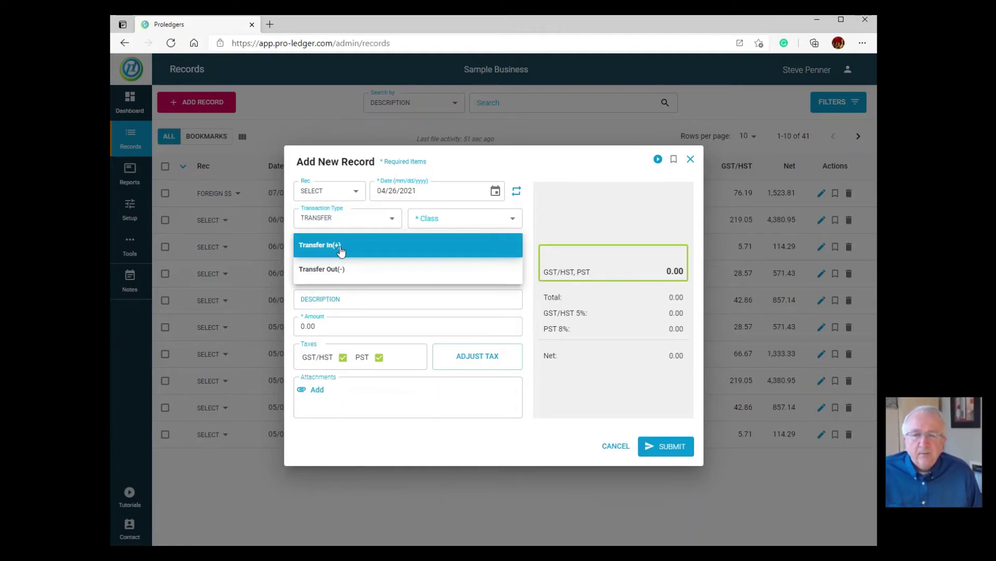
{"action": "left_click", "coordinate": [340, 269]}
{"action": "left_click", "coordinate": [334, 277]}
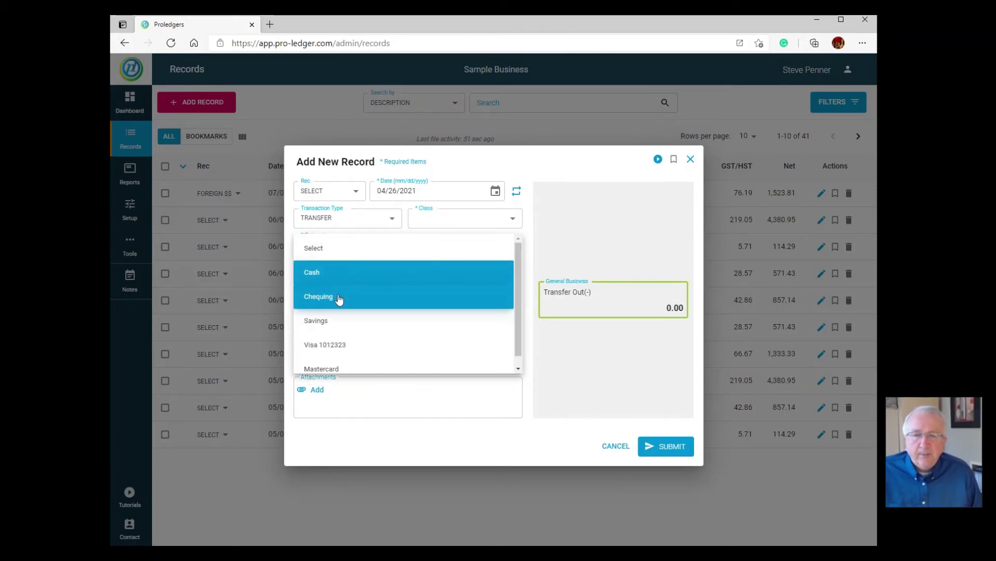
{"action": "left_click", "coordinate": [338, 298]}
Enter the description "Credit Card Payment" and an amount of 2,000.00 for the Chequing transfer.
{"action": "left_click", "coordinate": [330, 300]}
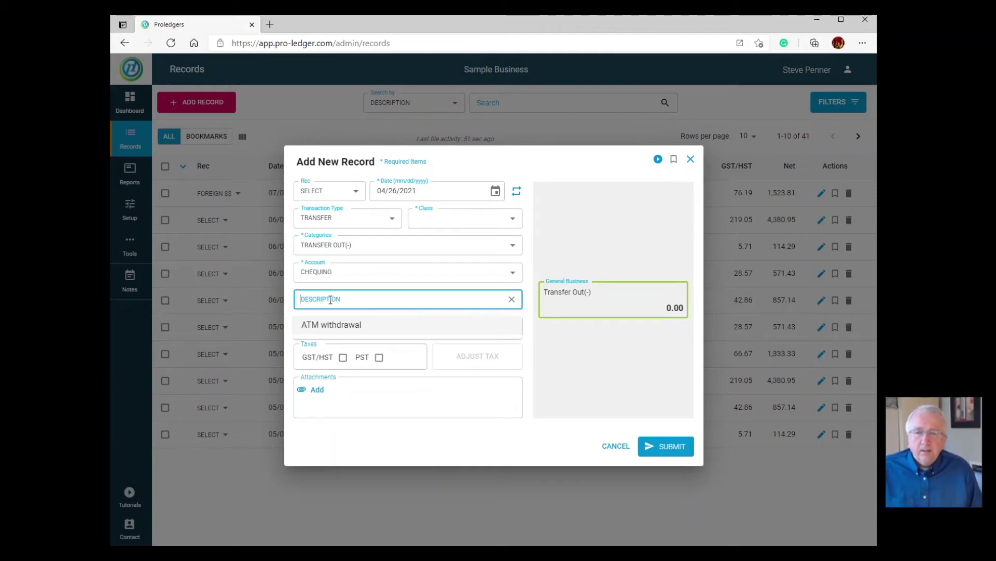
{"action": "type", "text": "Credi"}
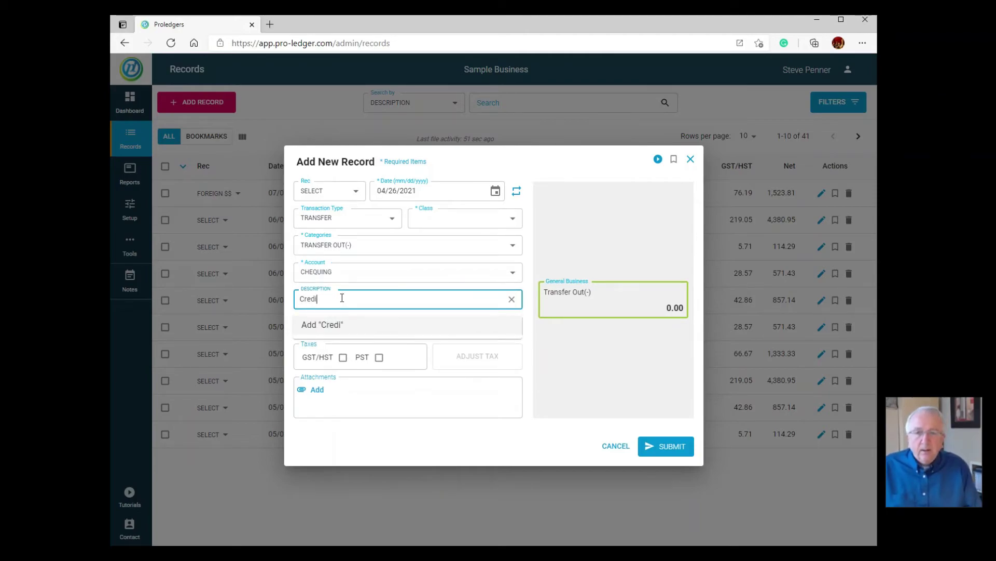
{"action": "type", "text": "t Cadrd"}
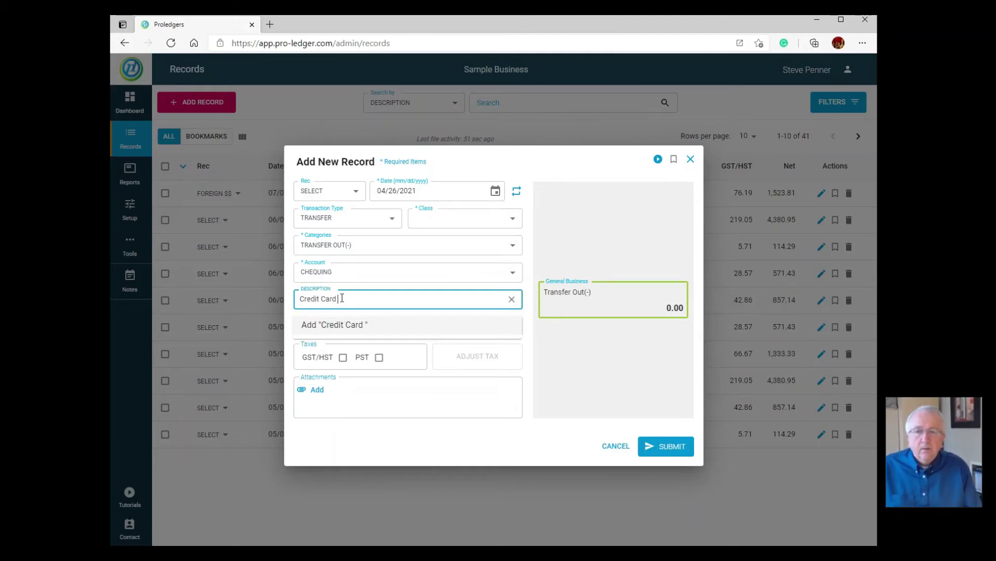
{"action": "type", "text": " Payment"}
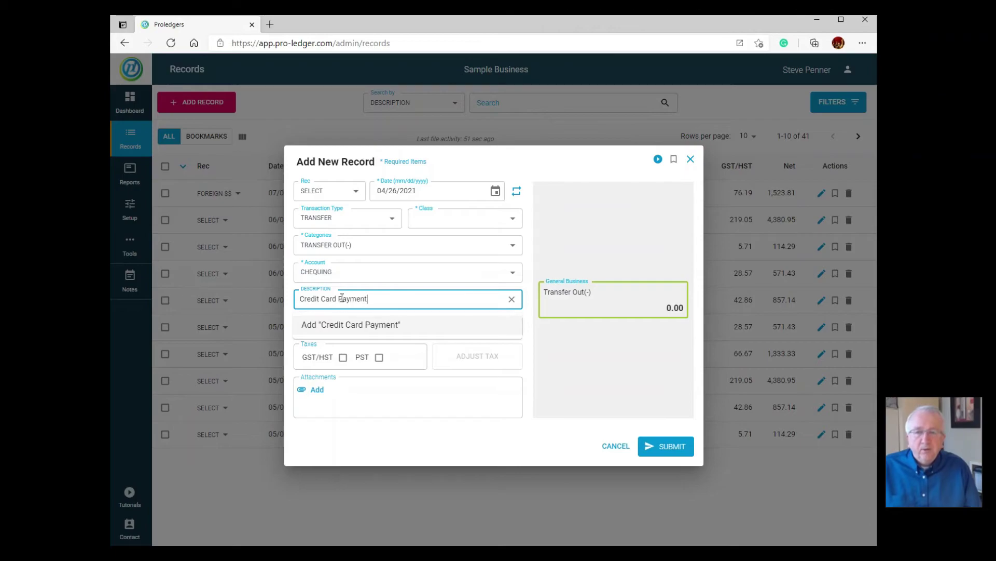
{"action": "left_click", "coordinate": [307, 326]}
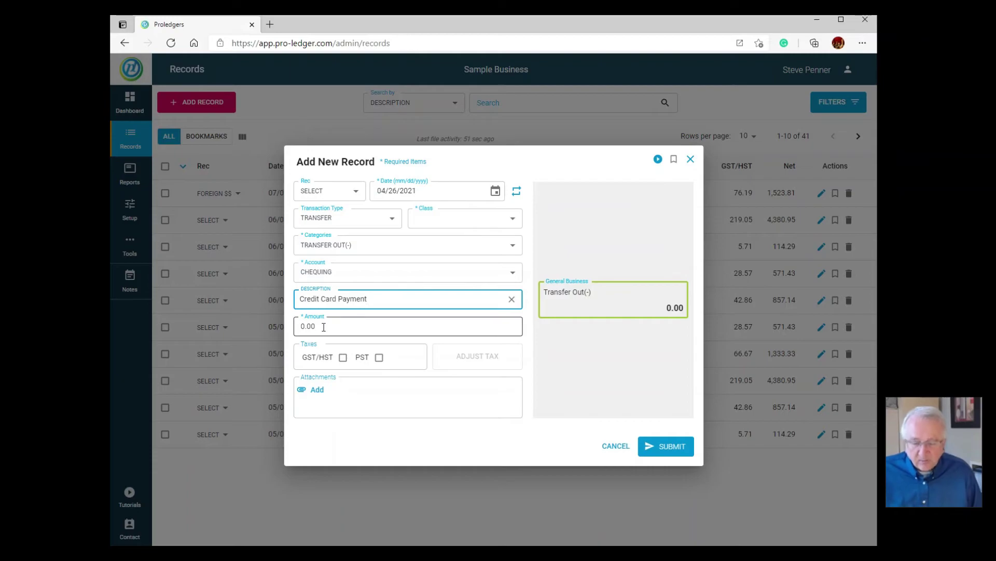
{"action": "left_click", "coordinate": [323, 327]}
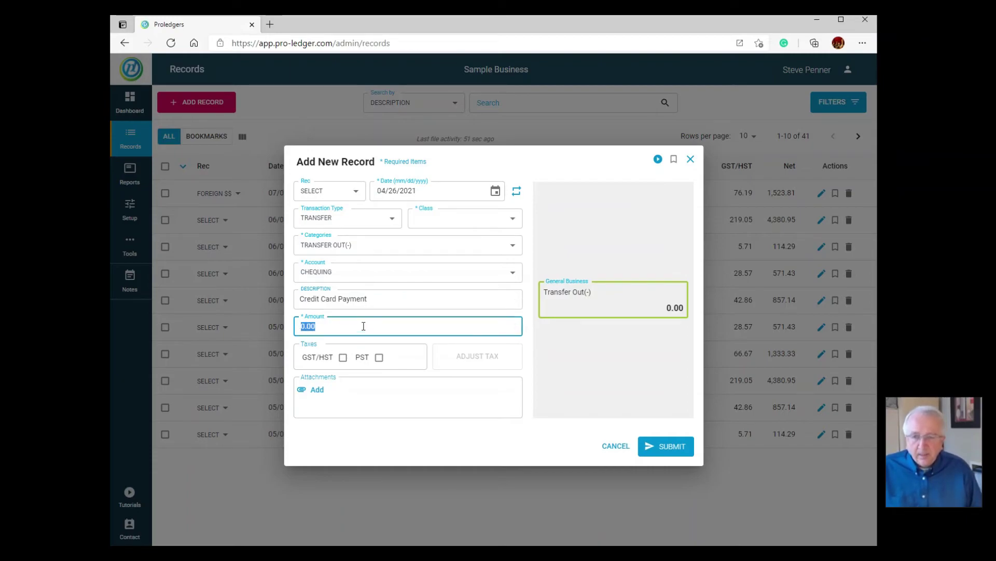
{"action": "type", "text": "2000"}
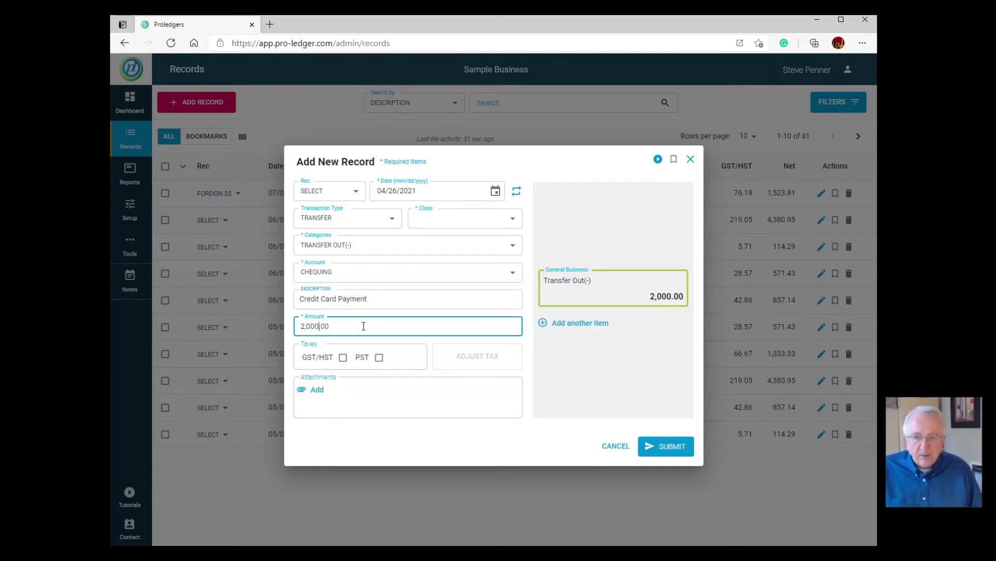
{"action": "left_click", "coordinate": [390, 422]}
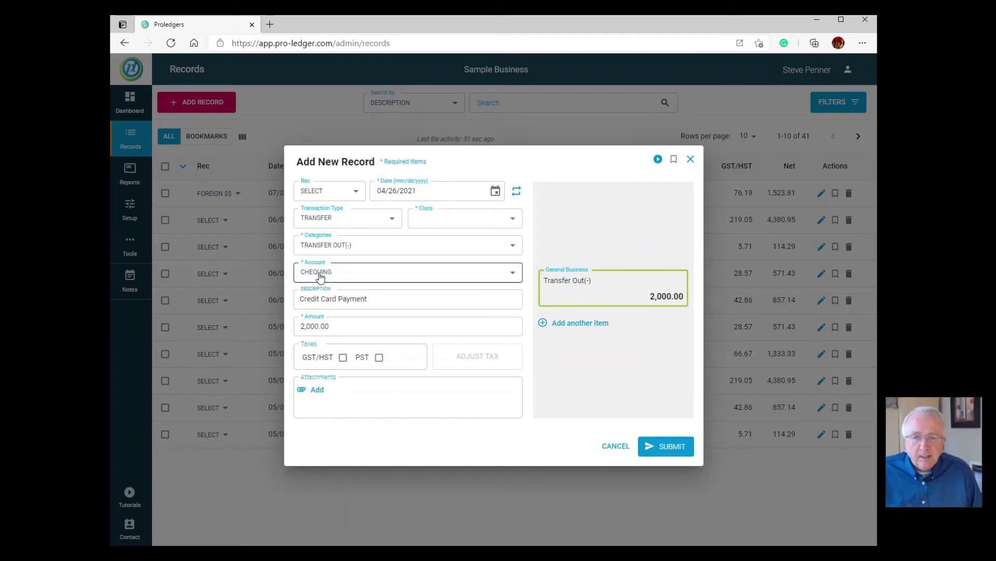
Add a second Transfer item with category Transfer In(+), the Visa account and an amount of 2,000.00.
{"action": "left_click", "coordinate": [579, 324]}
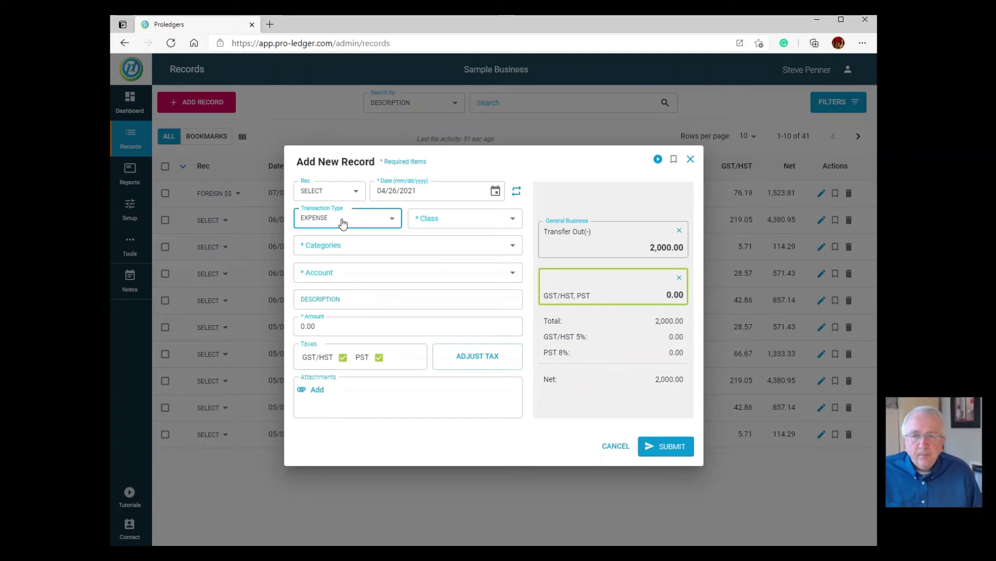
{"action": "left_click", "coordinate": [342, 218]}
{"action": "left_click", "coordinate": [340, 291]}
{"action": "left_click", "coordinate": [341, 250]}
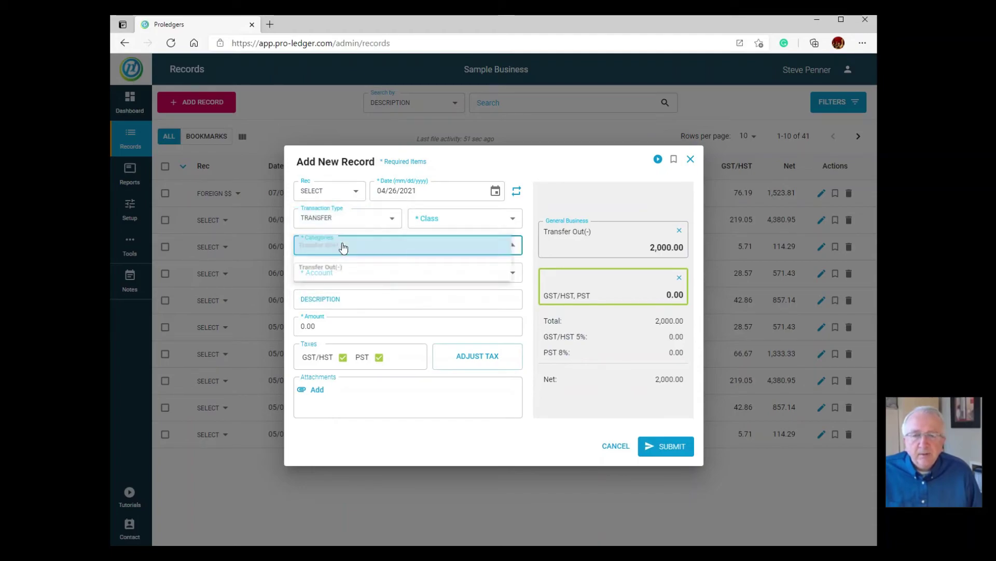
{"action": "left_click", "coordinate": [344, 250]}
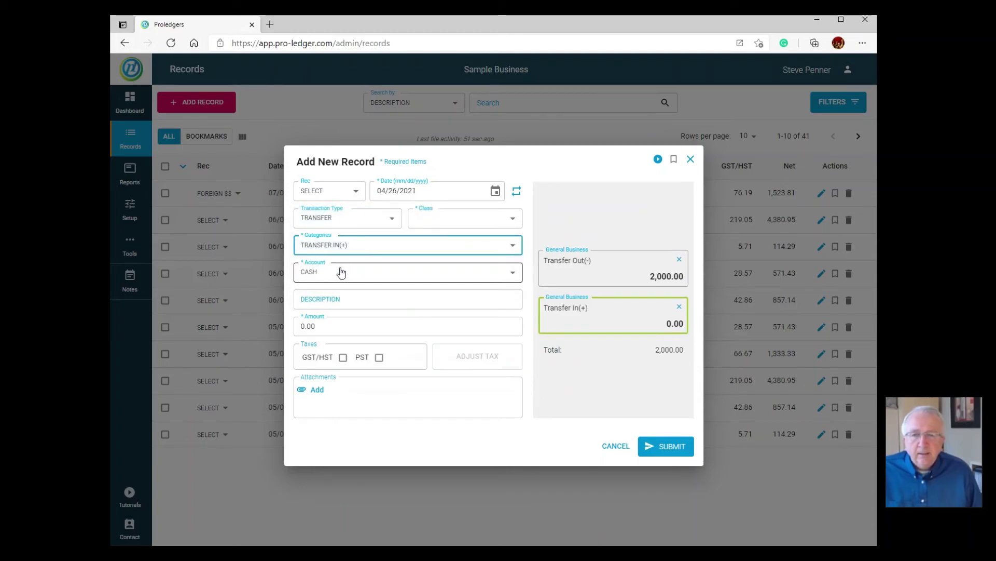
{"action": "left_click", "coordinate": [341, 271]}
{"action": "left_click", "coordinate": [342, 344]}
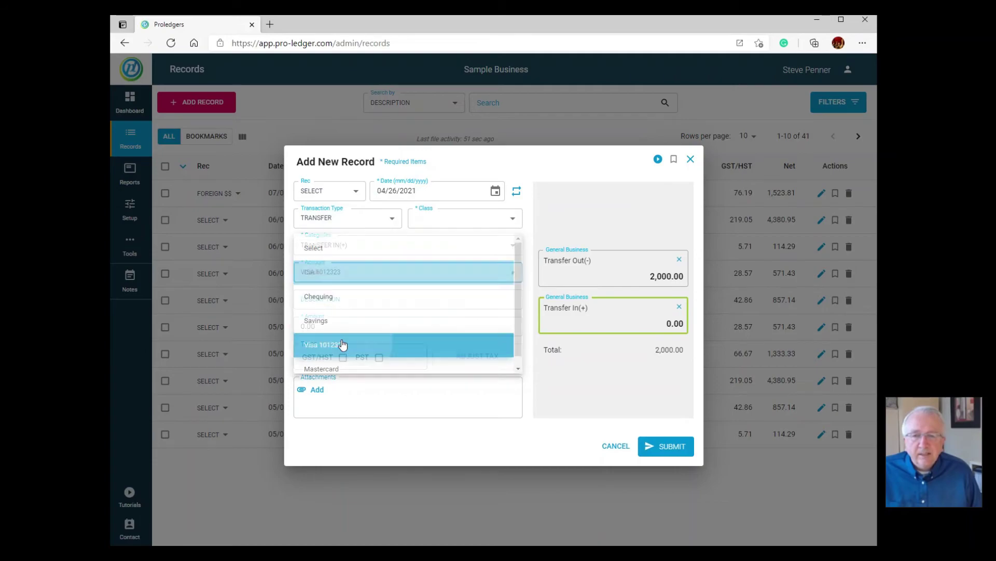
{"action": "left_click", "coordinate": [340, 327]}
{"action": "type", "text": "2000"}
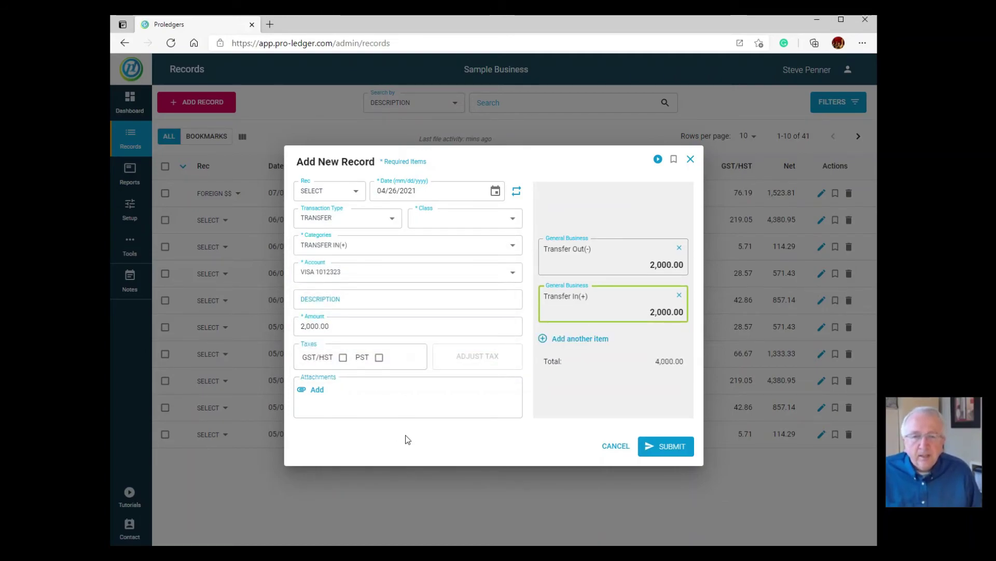
Set the class of the Visa Transfer In(+) item to General Agent and turn off its GST/HST and PST taxes.
{"action": "left_click", "coordinate": [450, 221]}
{"action": "left_click", "coordinate": [443, 243]}
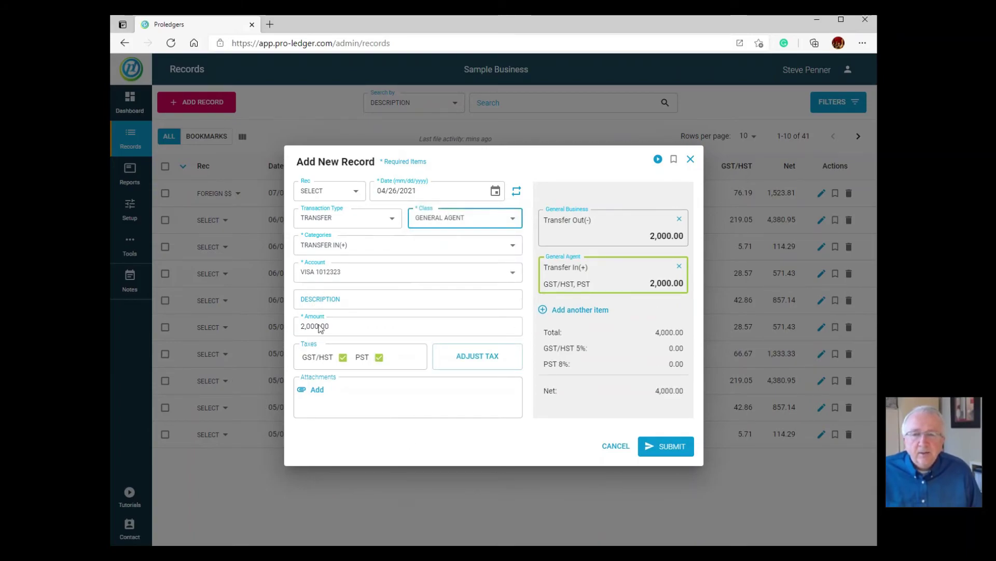
{"action": "left_click", "coordinate": [604, 226]}
{"action": "left_click", "coordinate": [607, 274]}
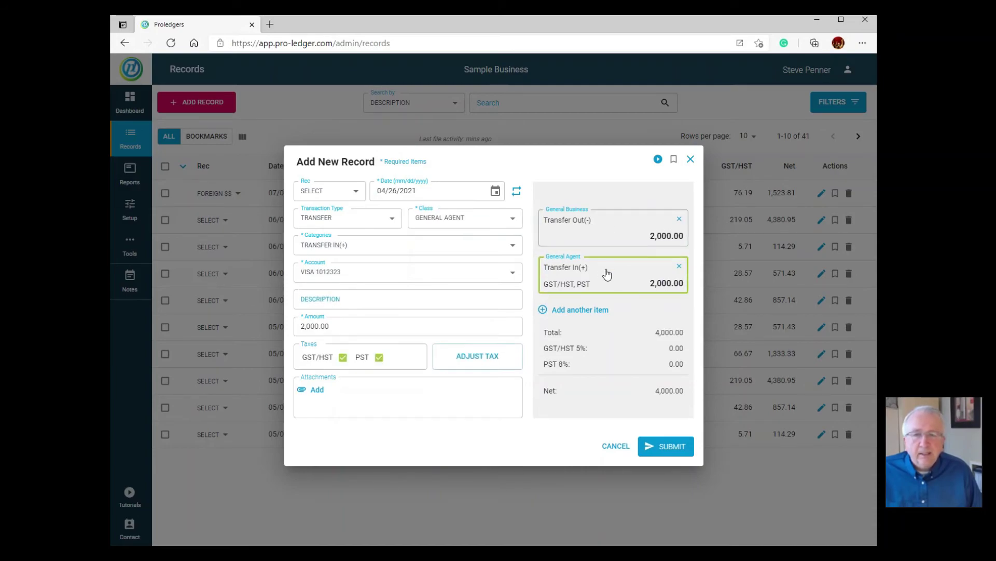
{"action": "left_click", "coordinate": [342, 358]}
{"action": "left_click", "coordinate": [379, 357]}
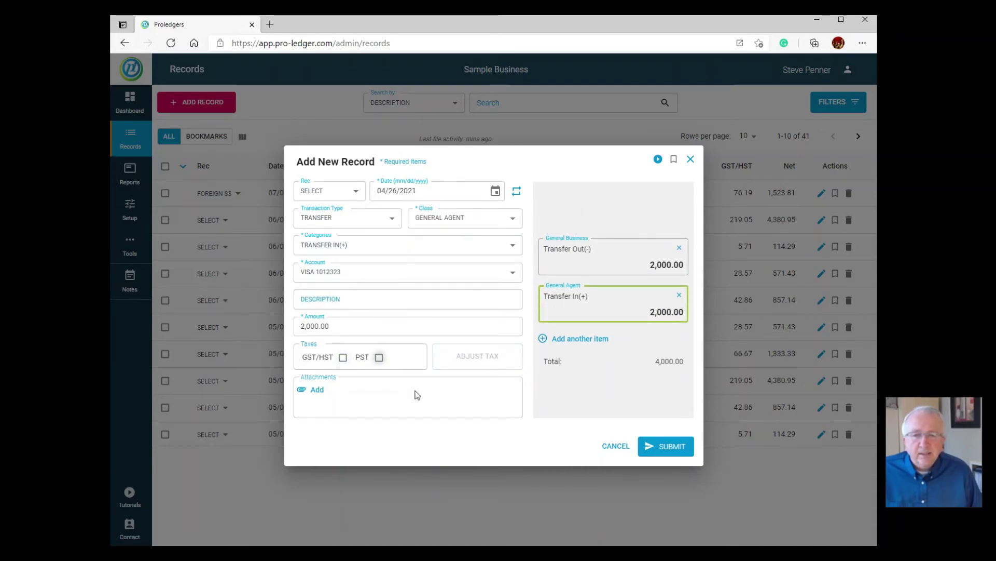
Review both items of the credit card payment, submit the record and close the form.
{"action": "left_click", "coordinate": [597, 260]}
{"action": "left_click", "coordinate": [608, 301]}
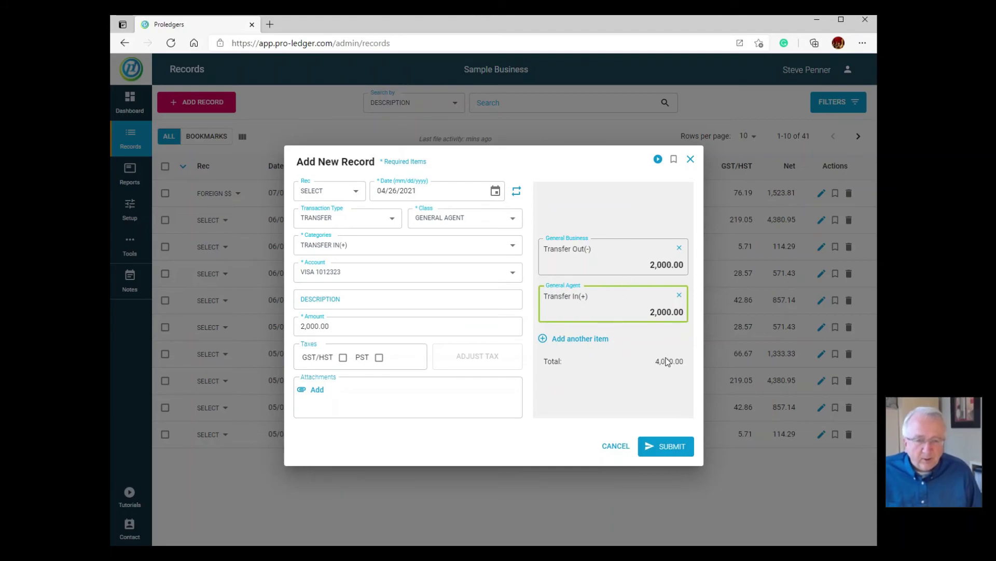
{"action": "left_click", "coordinate": [670, 447]}
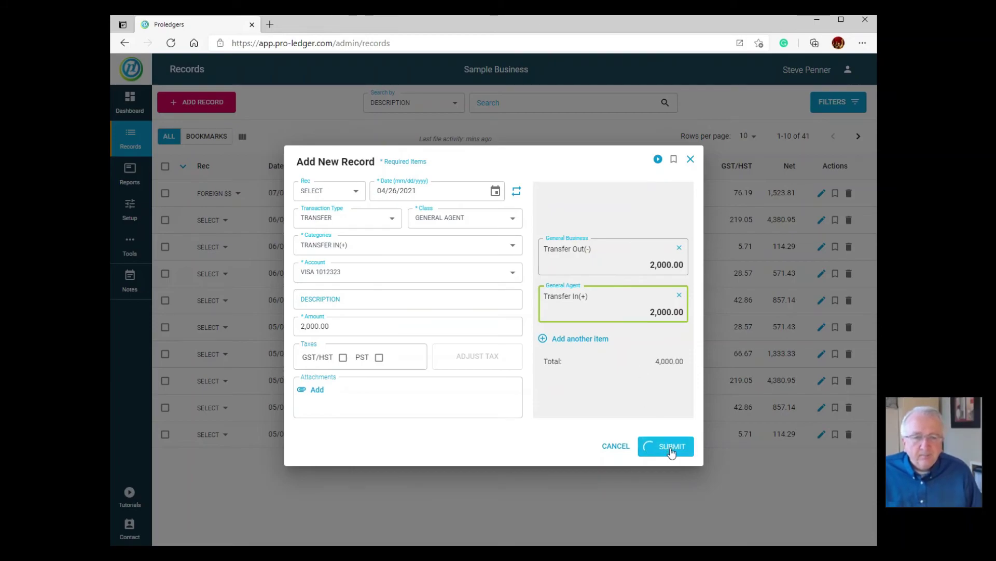
{"action": "left_click", "coordinate": [691, 159]}
Check the transfers between accounts in the Accounts report and open the records behind the Chequing transfers out.
{"action": "left_click", "coordinate": [130, 102]}
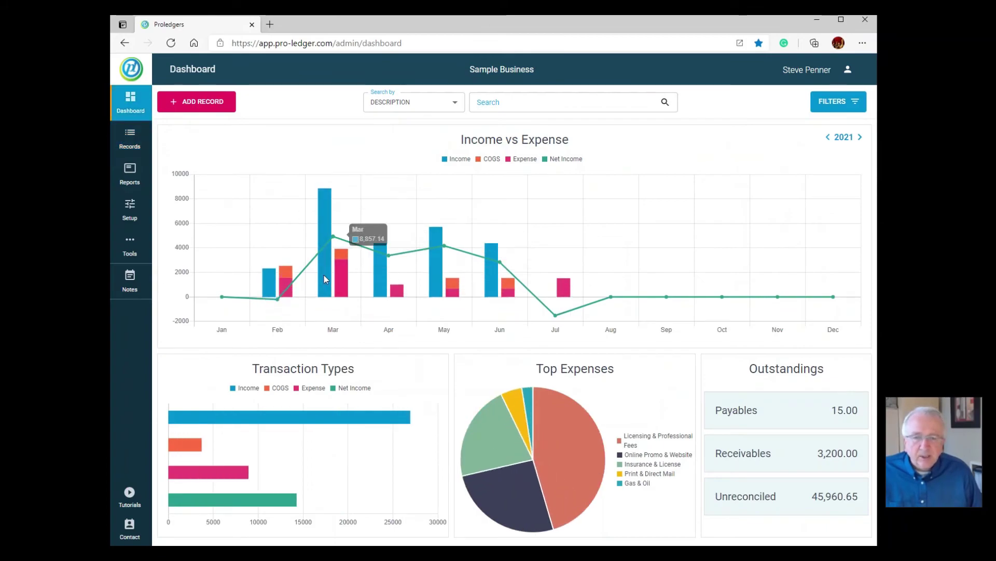
{"action": "left_click", "coordinate": [130, 135]}
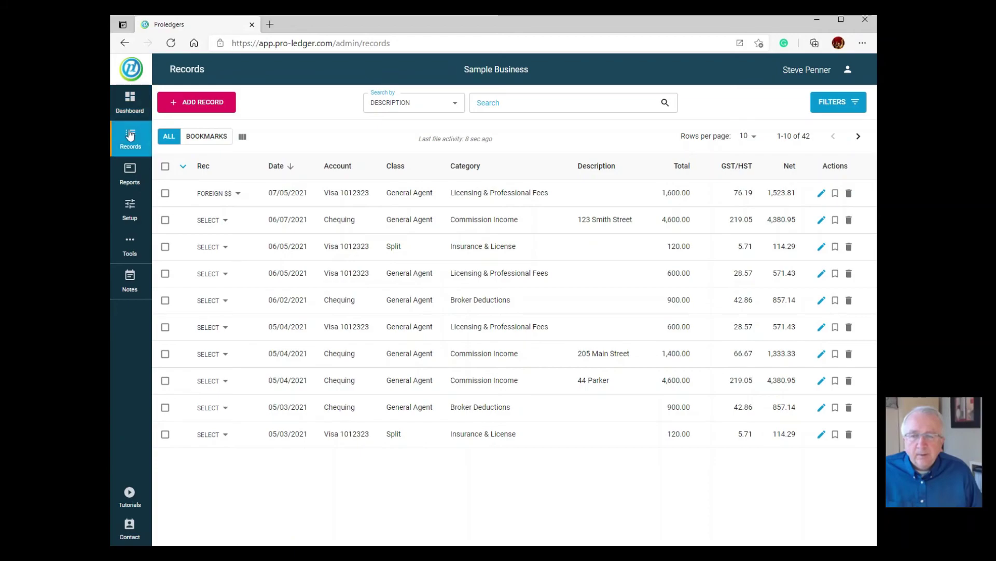
{"action": "left_click", "coordinate": [130, 174]}
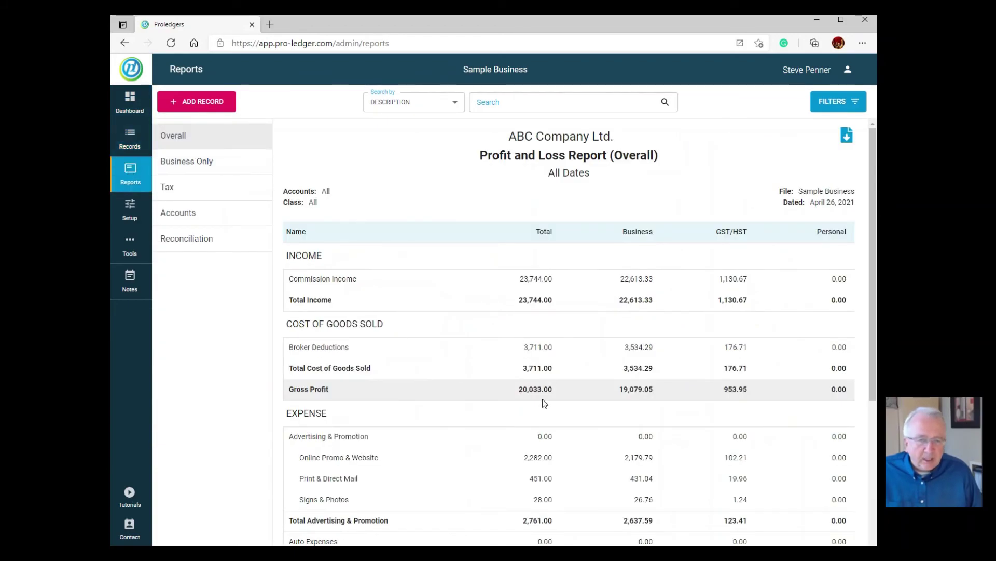
{"action": "left_click", "coordinate": [191, 213]}
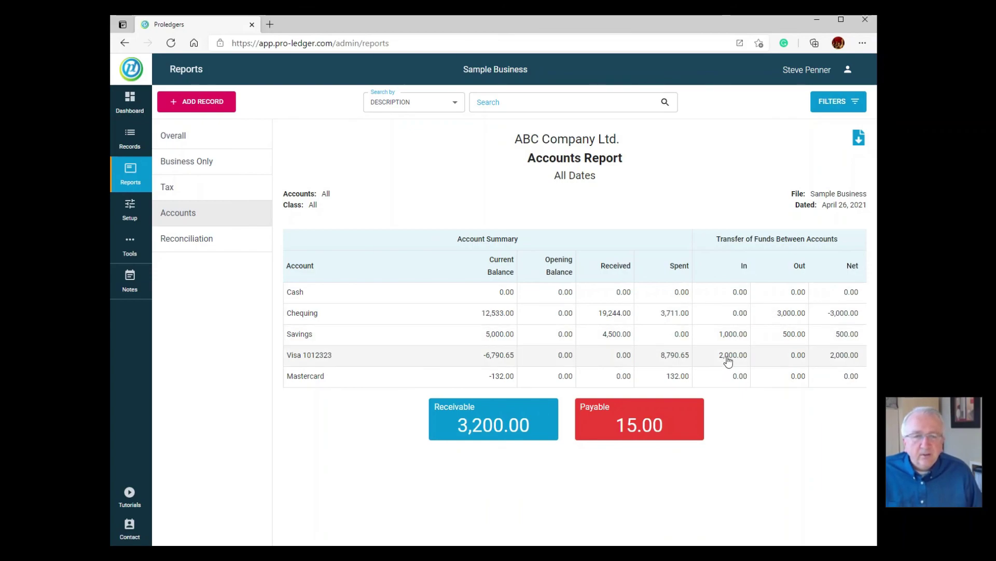
{"action": "left_click", "coordinate": [783, 314]}
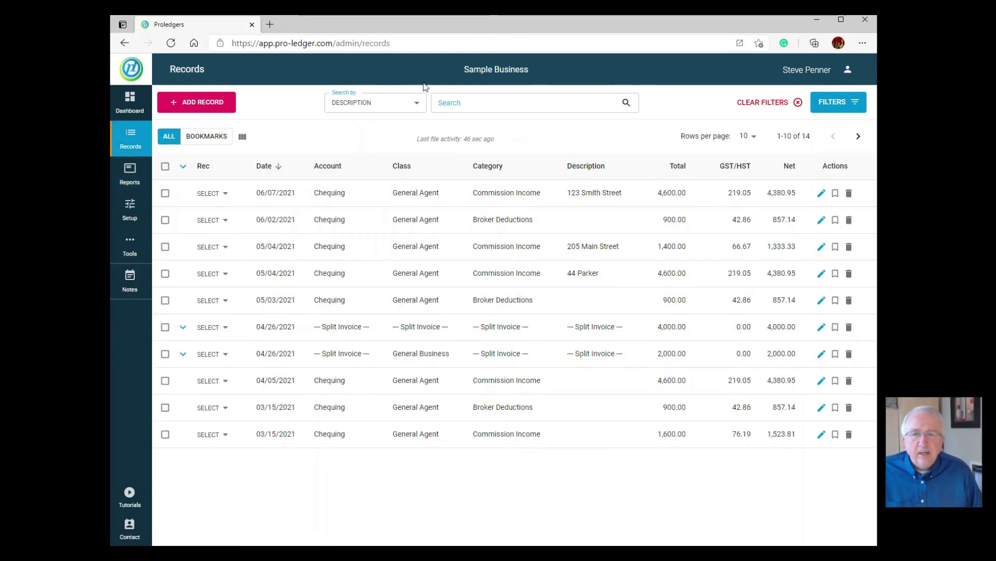